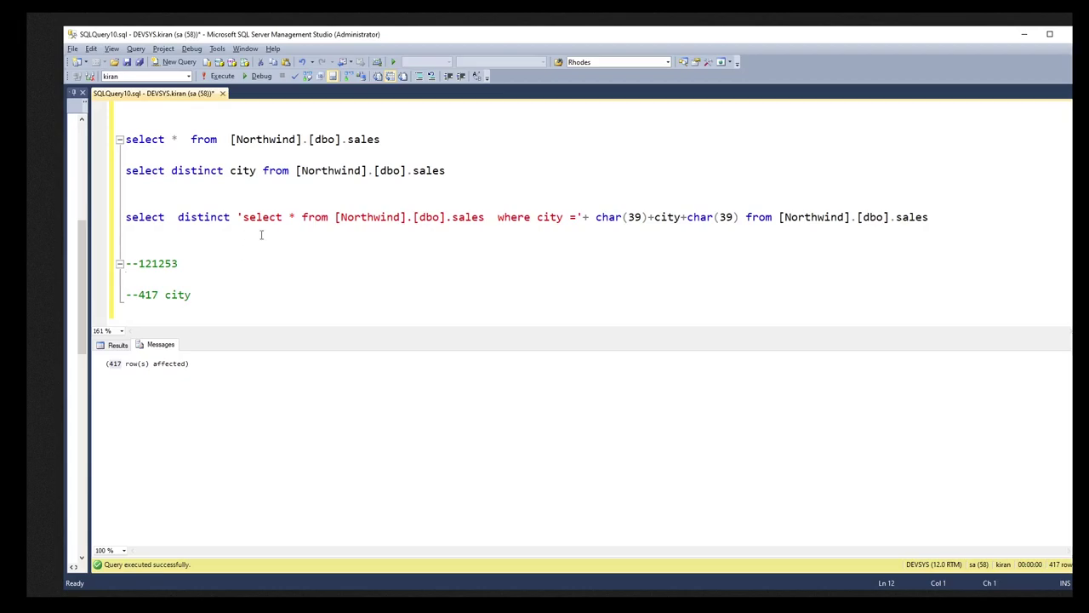
- Go to the SELECT DISTINCT generator statement that builds a 'select * from ... where city =' query per city
{"action": "left_click", "coordinate": [223, 235]}
- Run the generator line and copy every per-city SELECT statement from the Results grid
{"action": "key", "text": "shift+Up"}
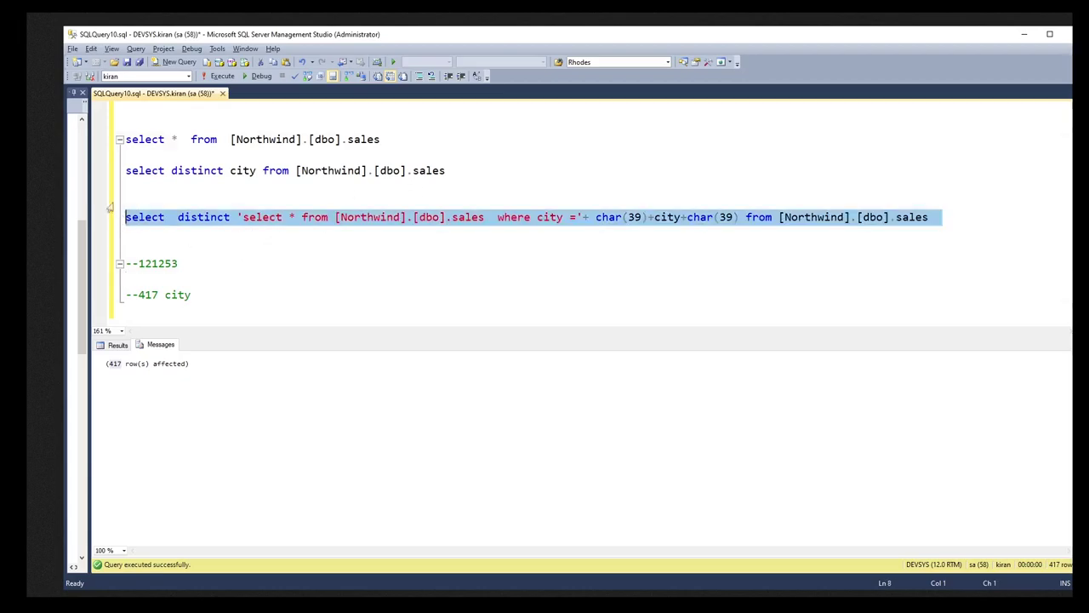
{"action": "left_click", "coordinate": [218, 76]}
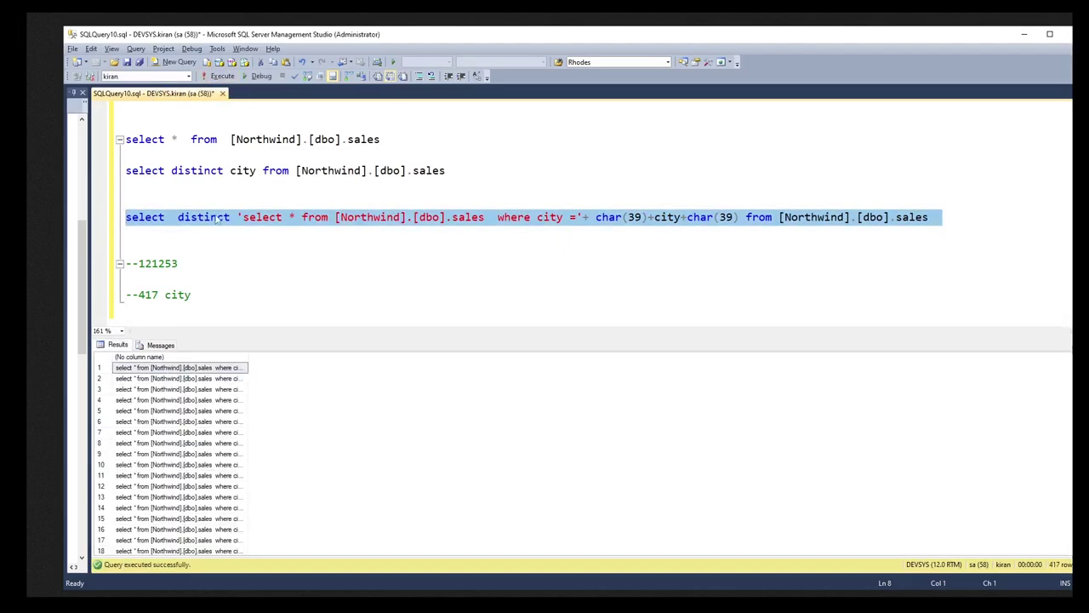
{"action": "left_click", "coordinate": [409, 359]}
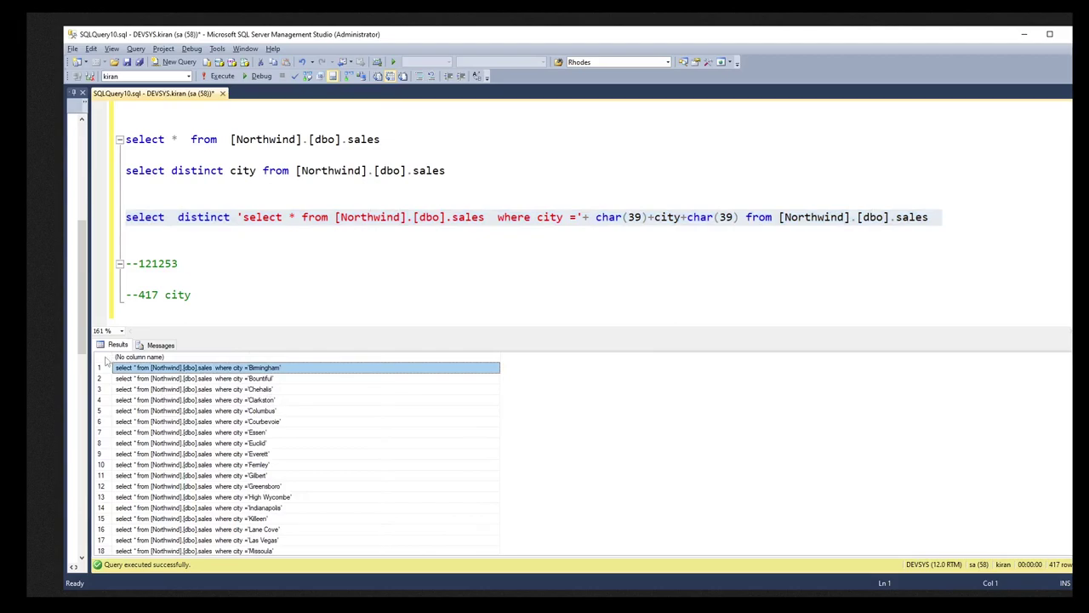
{"action": "left_click", "coordinate": [107, 359]}
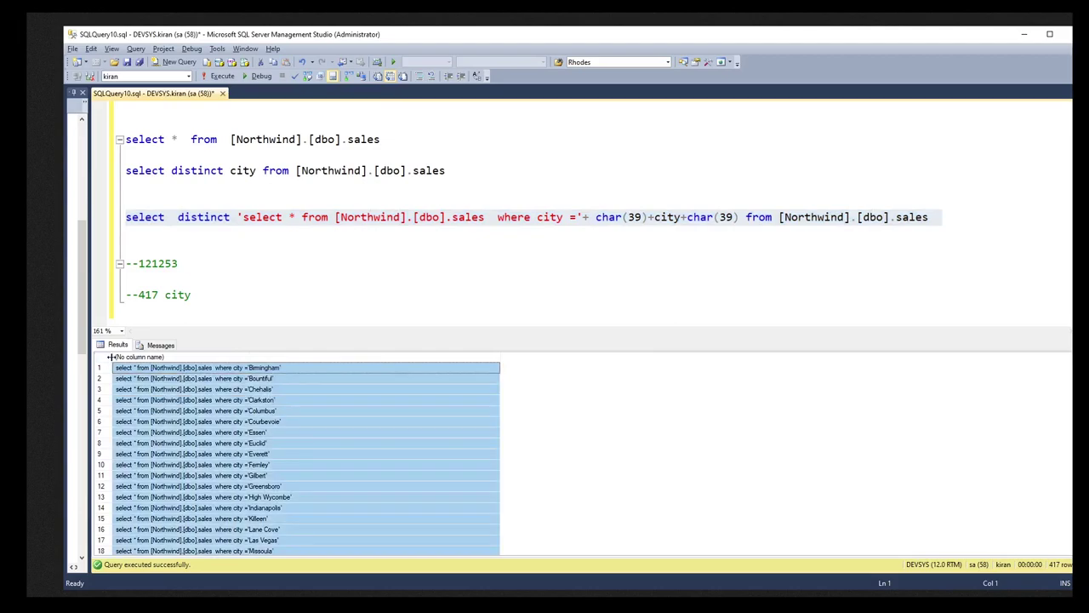
{"action": "right_click", "coordinate": [155, 379]}
{"action": "left_click", "coordinate": [195, 382]}
{"action": "left_click", "coordinate": [257, 275]}
- Paste the 417 city queries into a new query window, SQLQuery13.sql
{"action": "key", "text": "ctrl+n"}
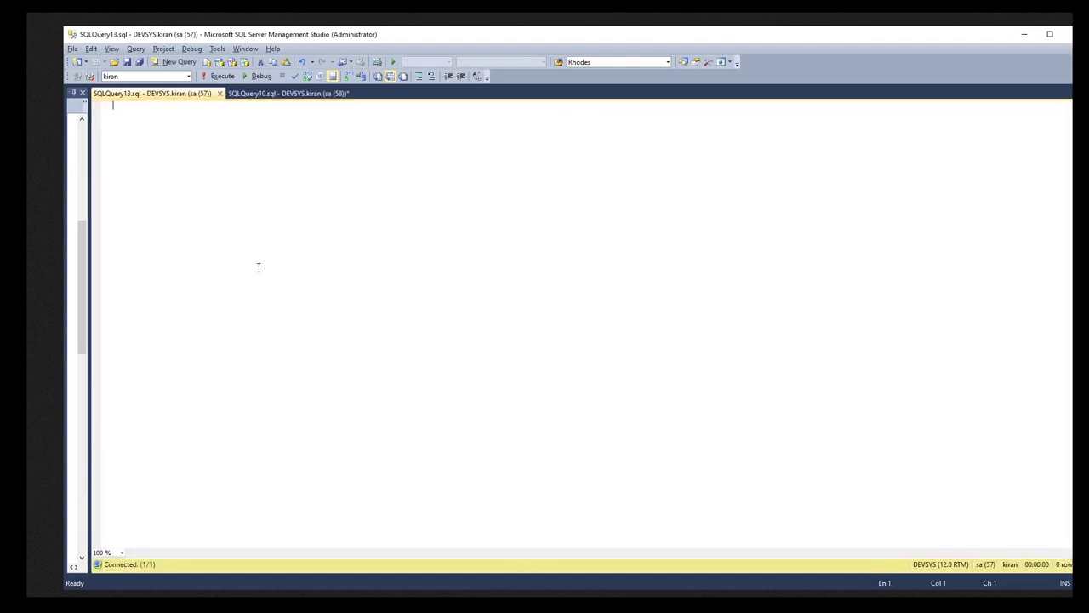
{"action": "key", "text": "ctrl+v"}
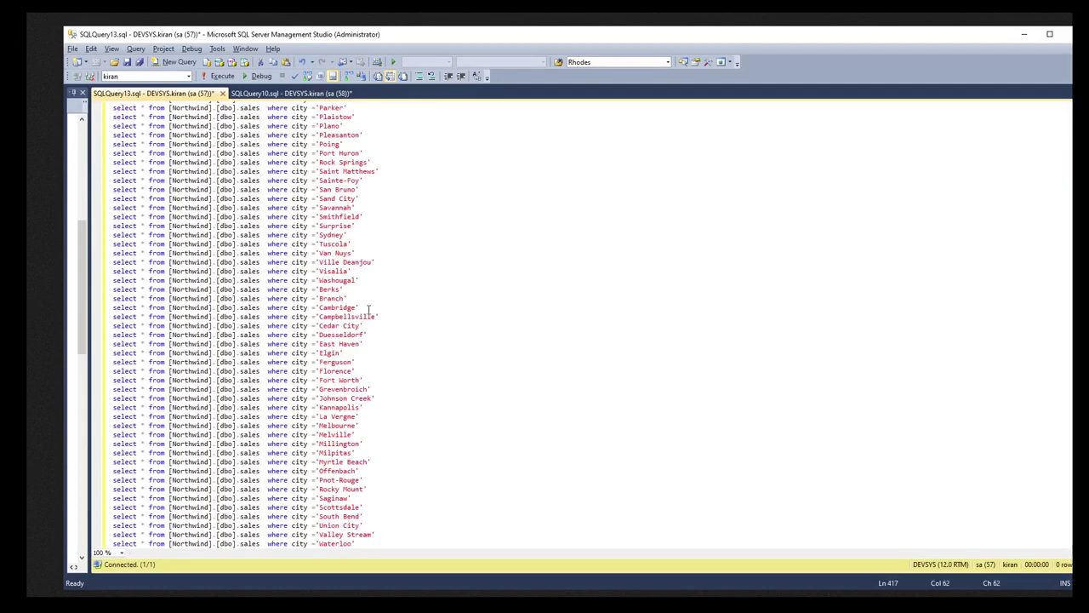
{"action": "scroll", "coordinate": [445, 294], "scroll_direction": "up", "scroll_amount": 5}
{"action": "scroll", "coordinate": [553, 302], "scroll_direction": "up", "scroll_amount": 10}
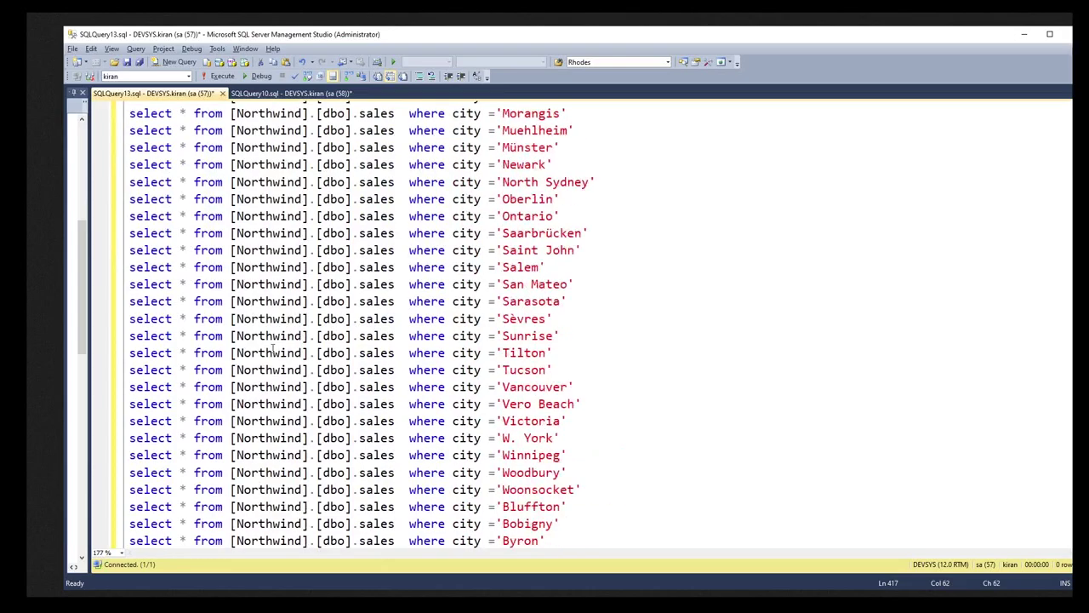
{"action": "scroll", "coordinate": [662, 311], "scroll_direction": "up", "scroll_amount": 20}
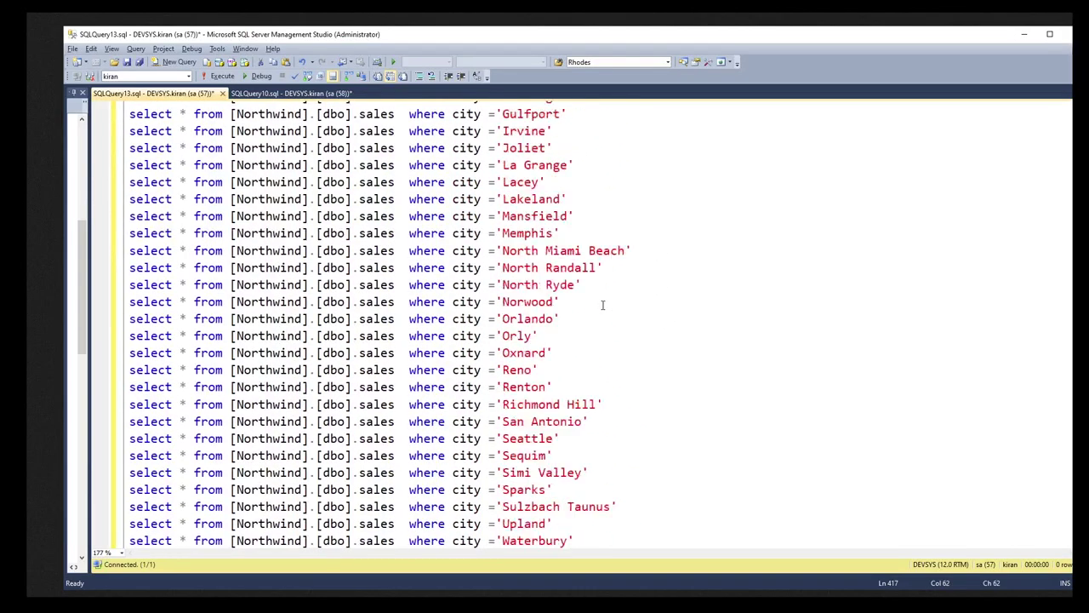
{"action": "scroll", "coordinate": [601, 301], "scroll_direction": "up", "scroll_amount": 20}
- Test-run the Orly, Oxnard and Reno queries, which return 499 rows
{"action": "left_click", "coordinate": [601, 301]}
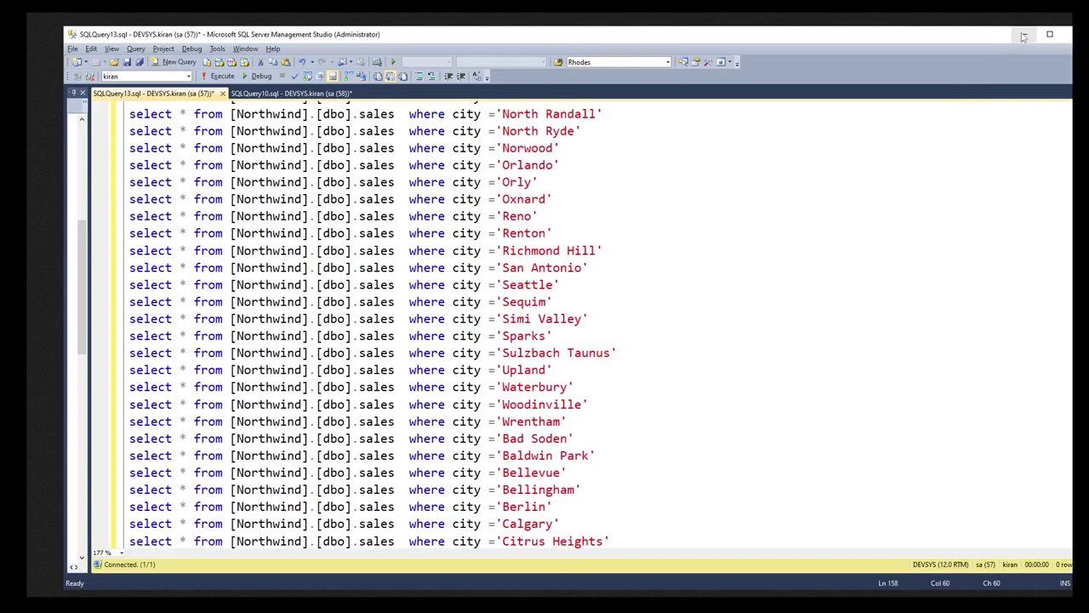
{"action": "left_click_drag", "start_coordinate": [540, 219], "coordinate": [72, 181]}
{"action": "left_click", "coordinate": [219, 76]}
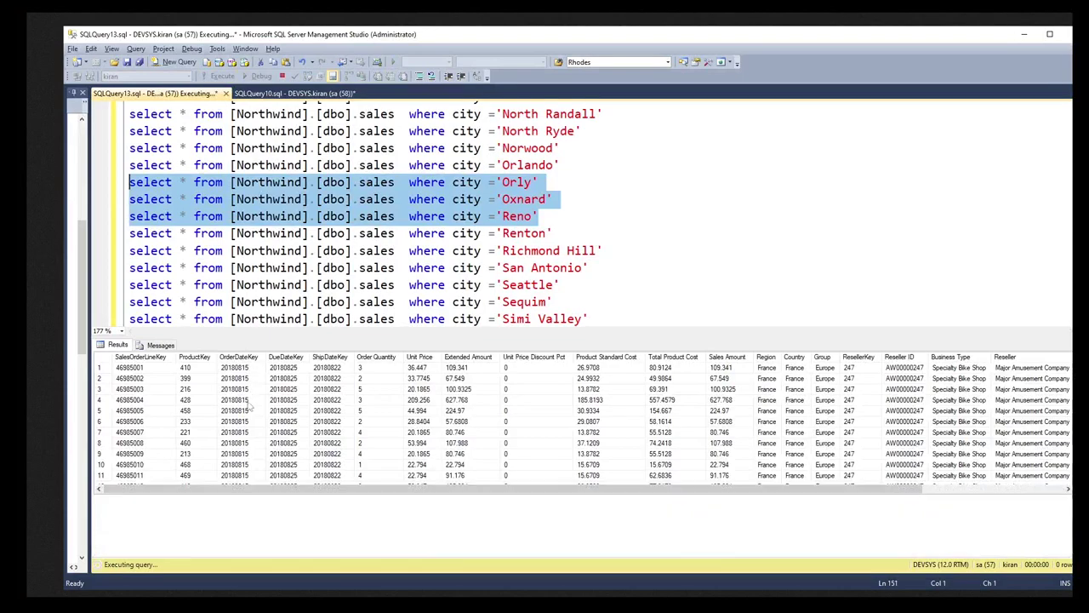
{"action": "scroll", "coordinate": [247, 451], "scroll_direction": "down", "scroll_amount": 10}
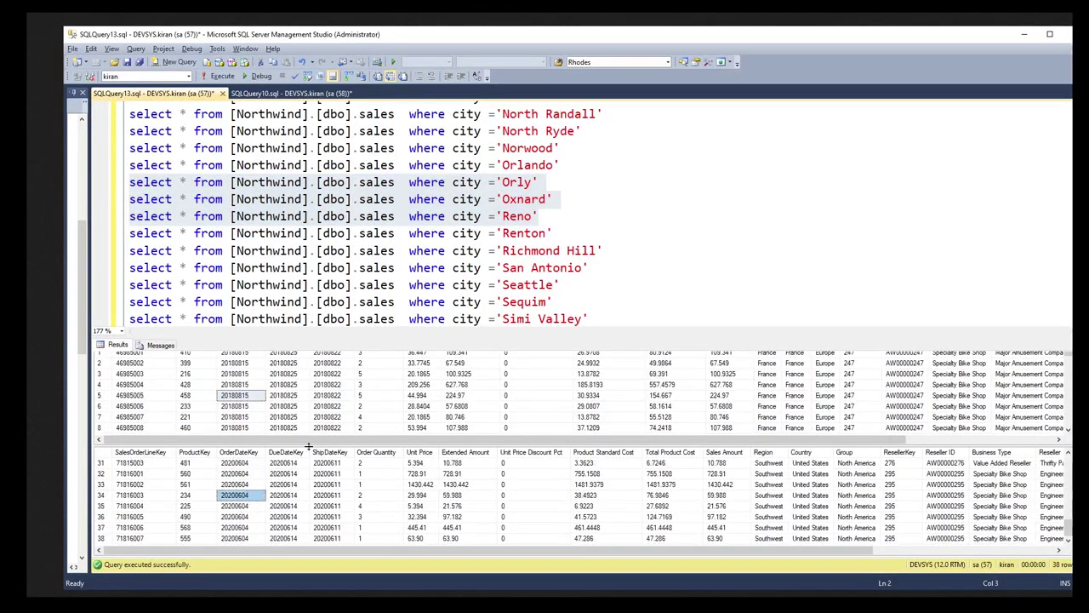
{"action": "left_click", "coordinate": [675, 255]}
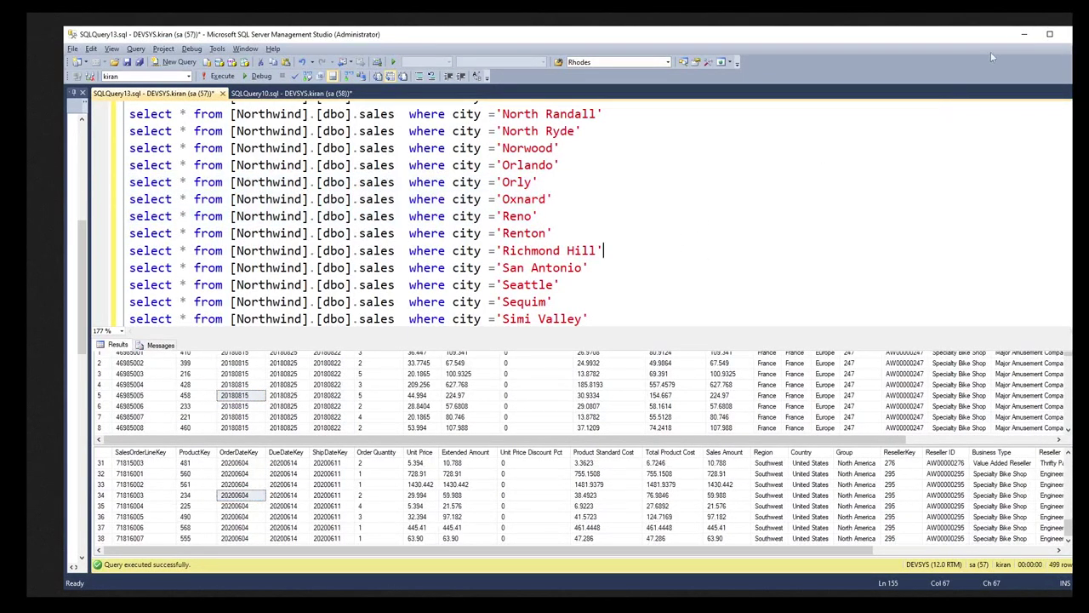
- Launch SQL EXport.exe from the desktop SQL Export folder
{"action": "left_click", "coordinate": [1025, 35]}
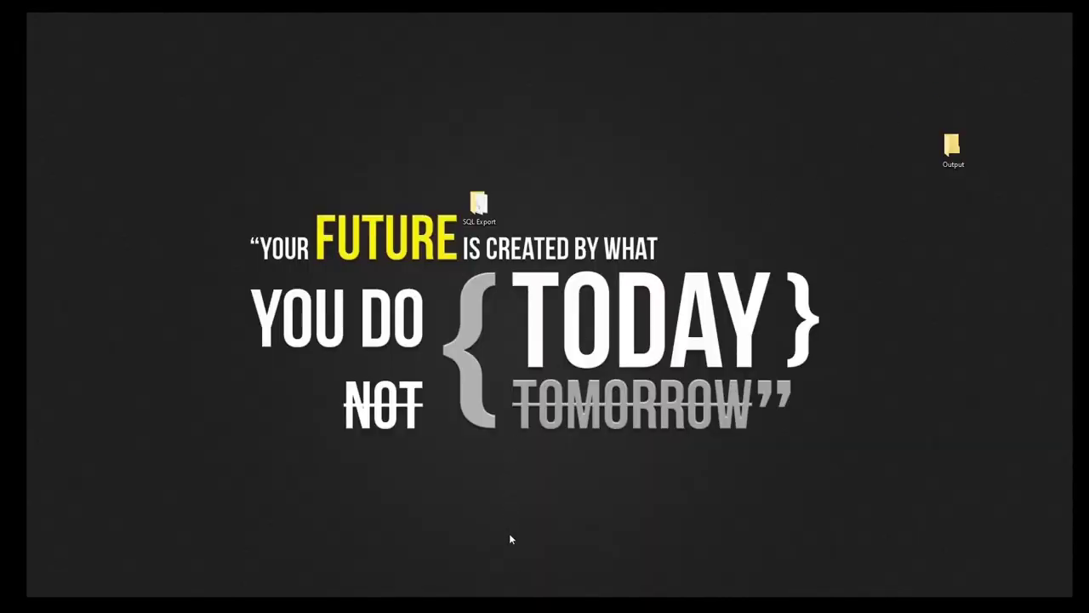
{"action": "double_click", "coordinate": [464, 220]}
{"action": "left_click", "coordinate": [300, 114]}
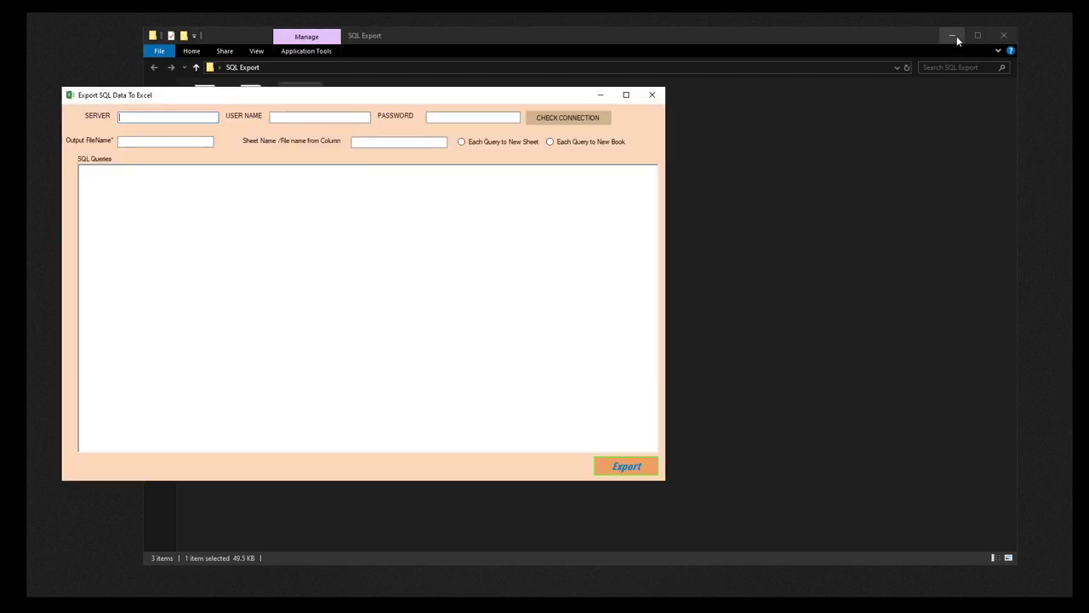
{"action": "left_click", "coordinate": [953, 36]}
{"action": "left_click_drag", "start_coordinate": [380, 98], "coordinate": [577, 98]}
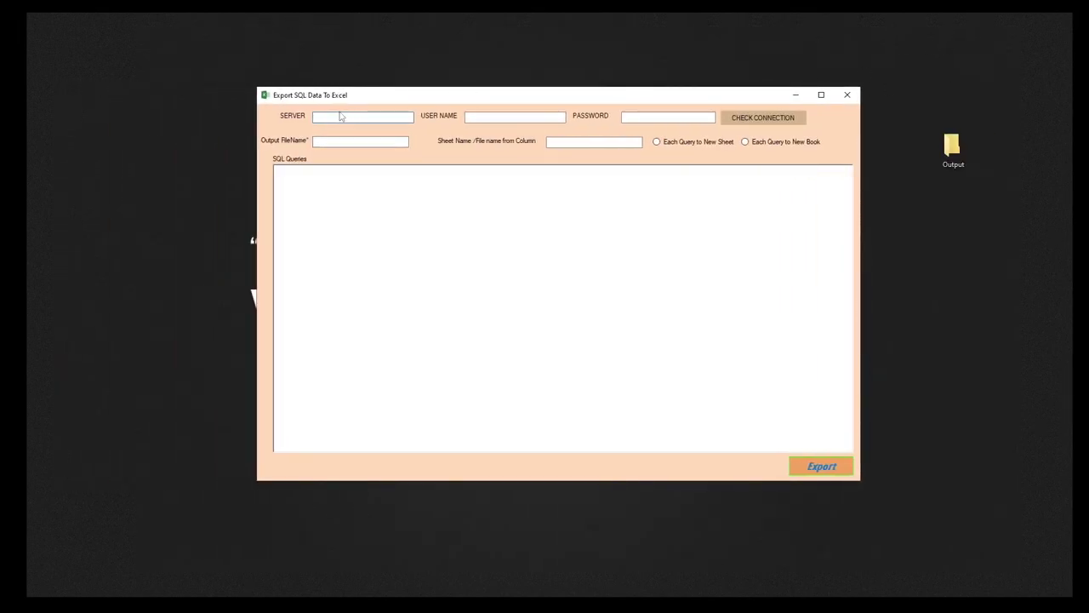
- Enter the server name, user name and password, then verify the connection succeeds
{"action": "left_click", "coordinate": [340, 116]}
{"action": "type", "text": "d"}
{"action": "type", "text": "@"}
{"action": "type", "text": "@"}
{"action": "type", "text": "############"}
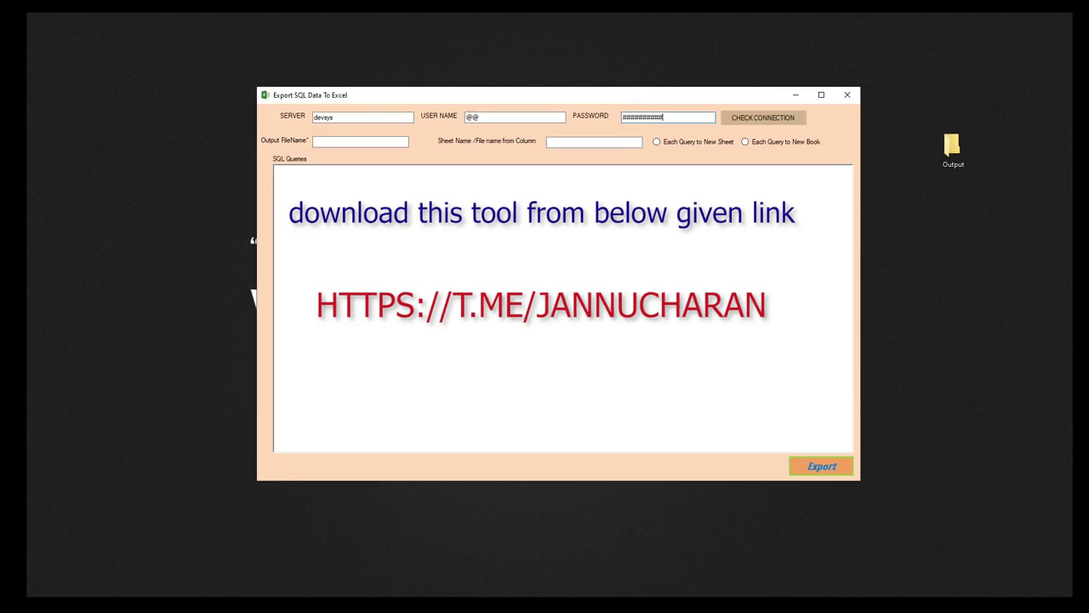
{"action": "left_click", "coordinate": [772, 120]}
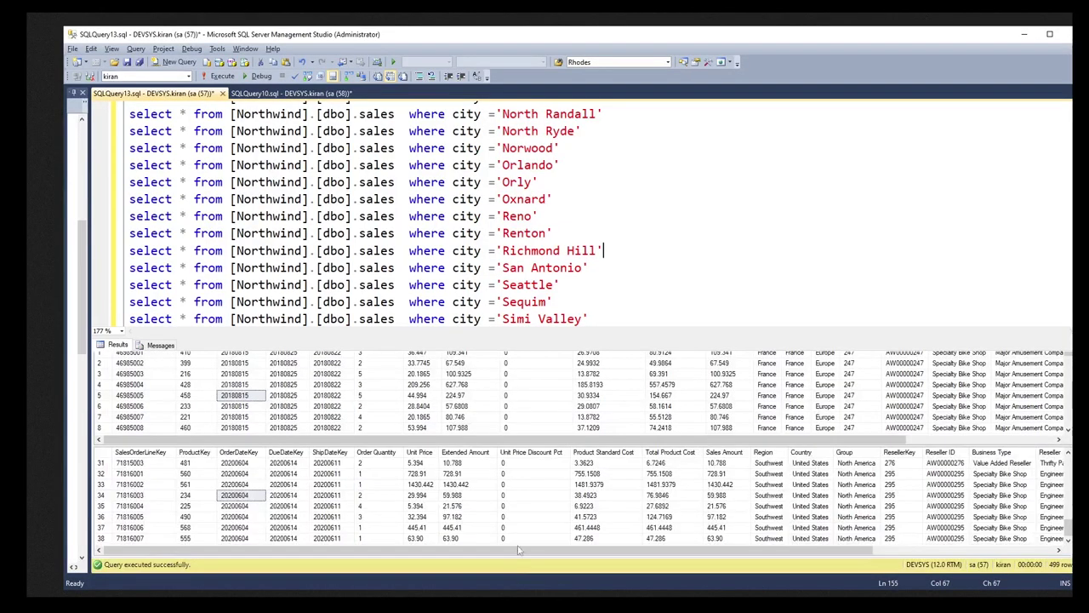
- Copy all 417 city queries from SQLQuery13.sql and minimize Management Studio
{"action": "key", "text": "ctrl+a"}
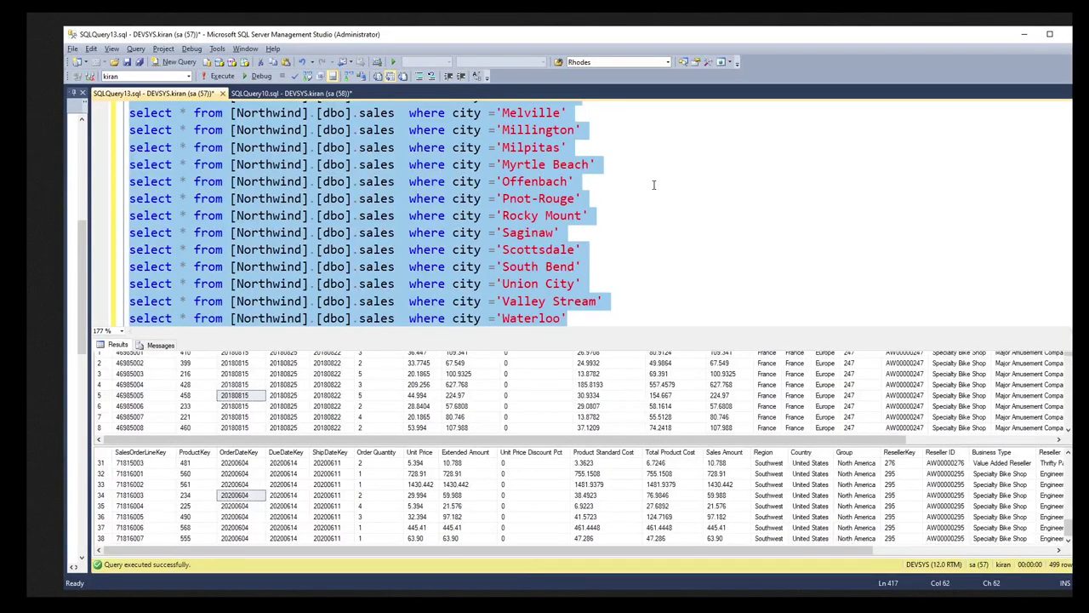
{"action": "right_click", "coordinate": [541, 186]}
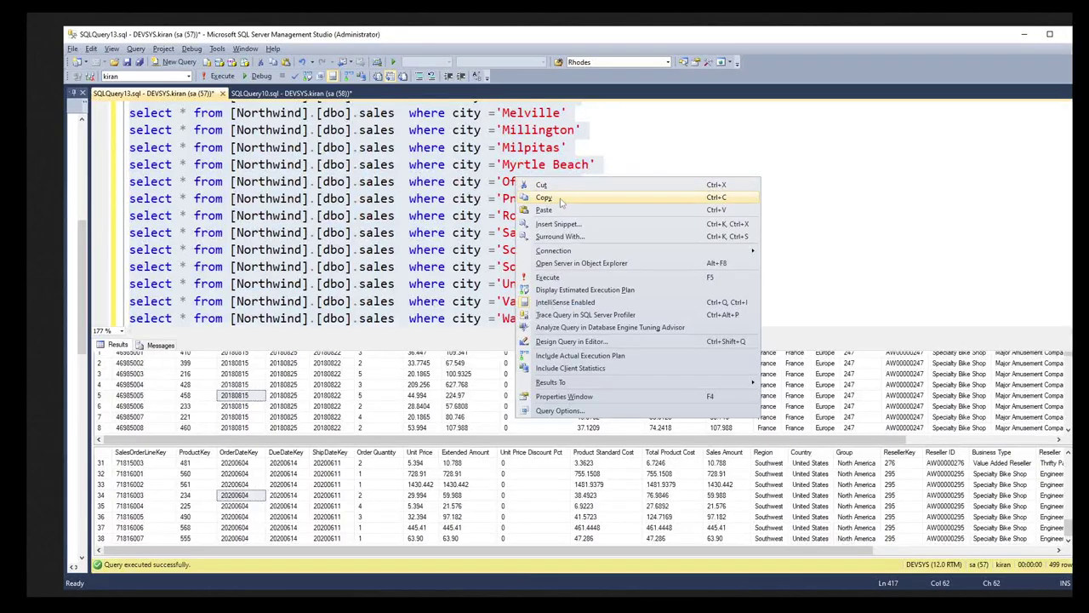
{"action": "left_click", "coordinate": [561, 199]}
{"action": "left_click", "coordinate": [1024, 34]}
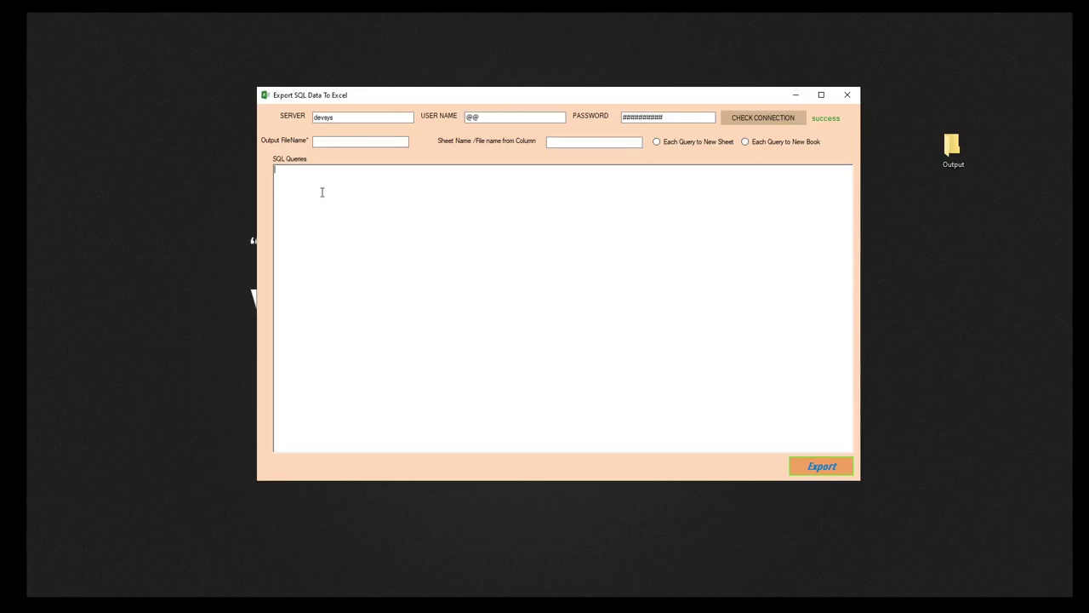
- Paste the queries, name the output Export, and give each query its own sheet named by column city
{"action": "key", "text": "ctrl+v"}
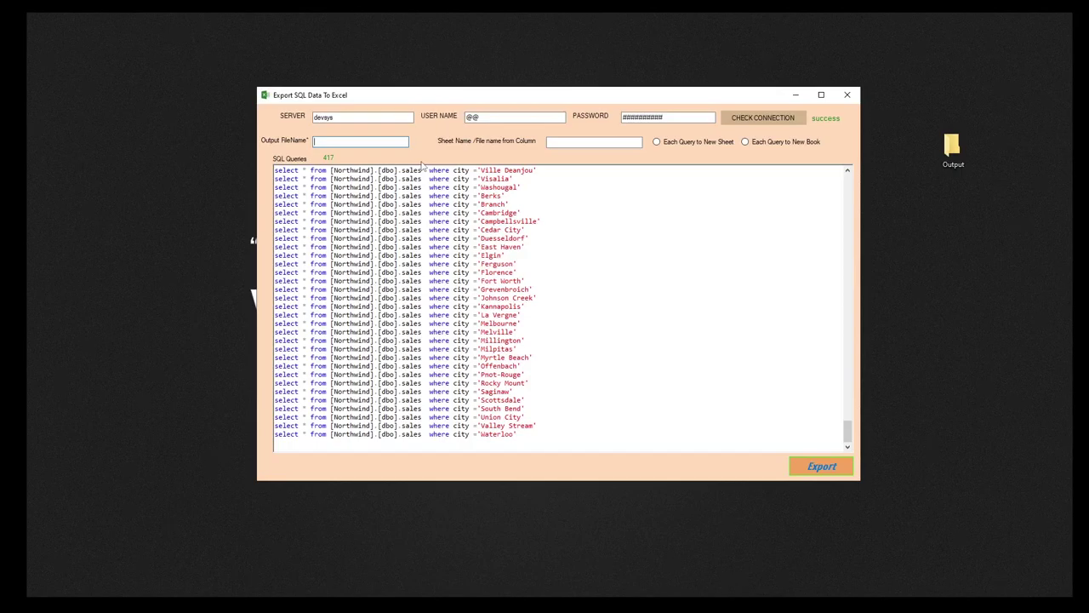
{"action": "type", "text": "o"}
{"action": "key", "text": "BackSpace"}
{"action": "key", "text": "BackSpace"}
{"action": "key", "text": "BackSpace"}
{"action": "key", "text": "BackSpace"}
{"action": "left_click", "coordinate": [660, 144]}
{"action": "left_click", "coordinate": [595, 142]}
{"action": "type", "text": "city"}
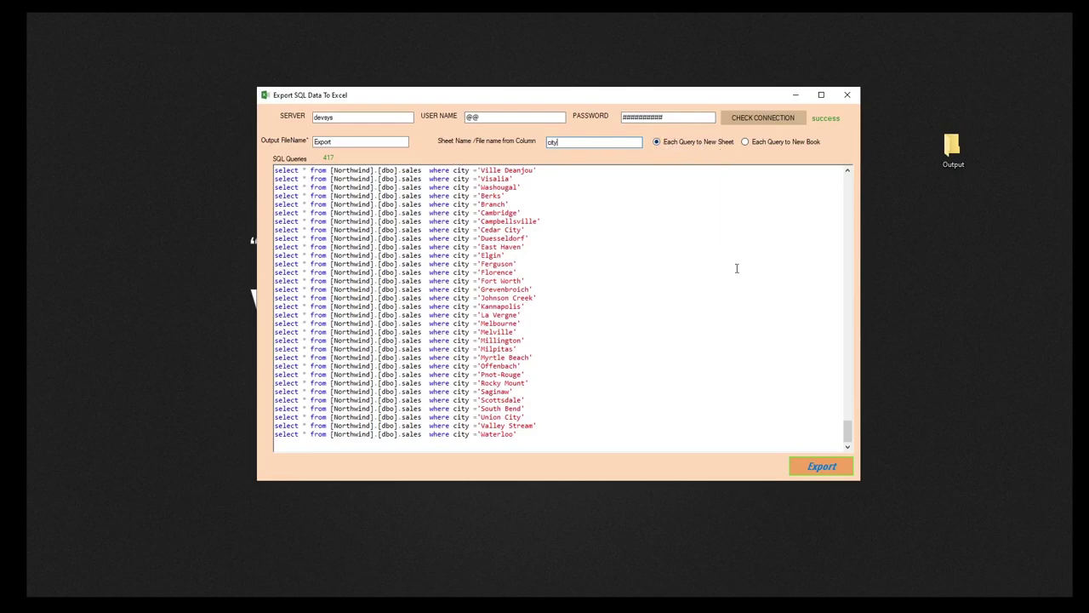
- Confirm the desktop Output folder is empty, then export all queries until DONE appears
{"action": "left_click", "coordinate": [948, 158]}
{"action": "double_click", "coordinate": [949, 158]}
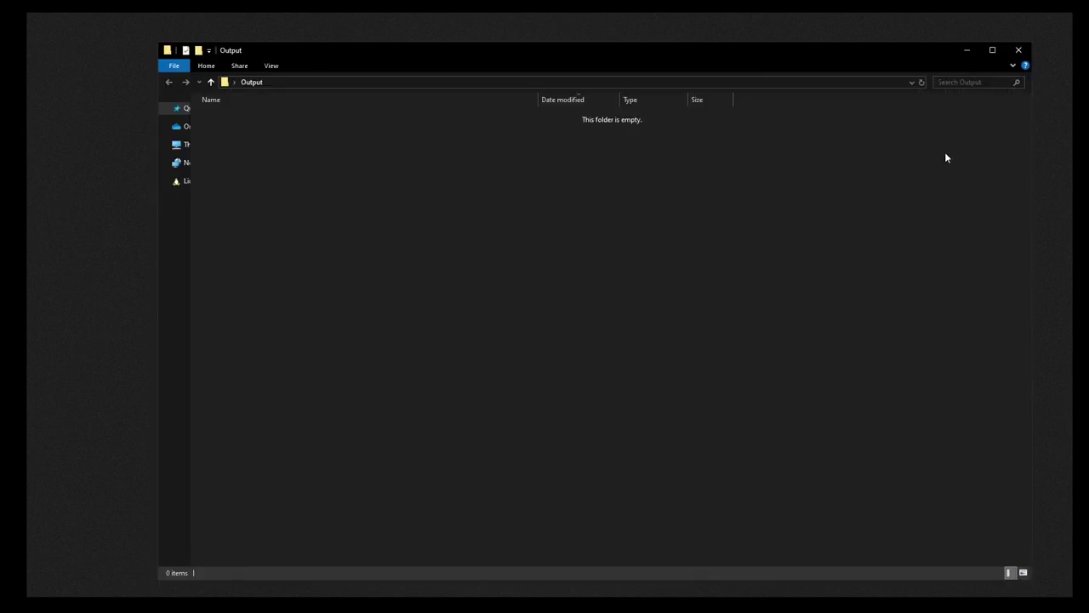
{"action": "left_click", "coordinate": [1020, 50]}
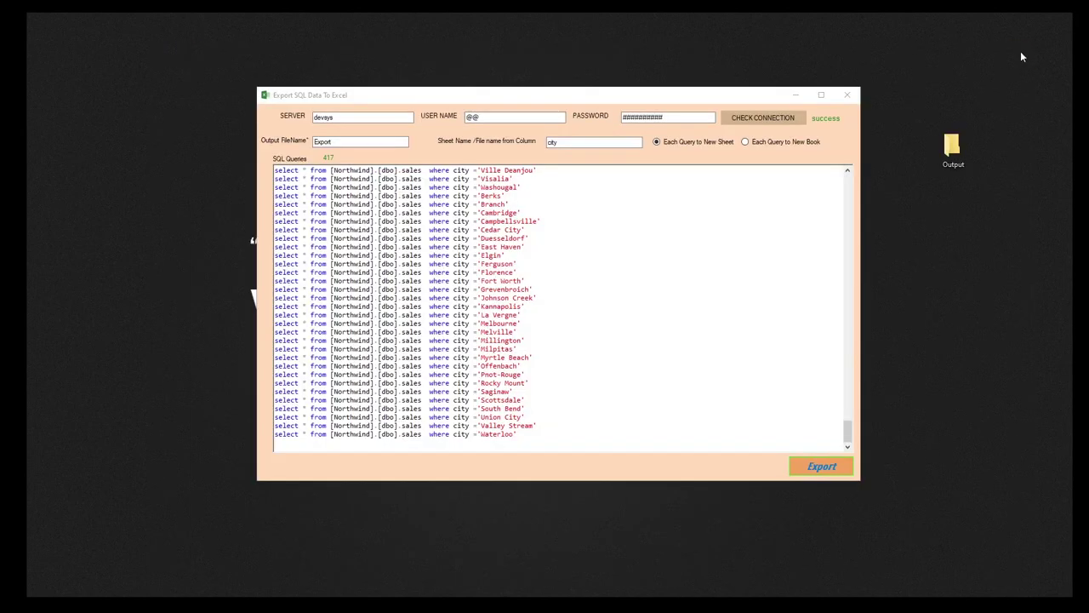
{"action": "left_click", "coordinate": [814, 467]}
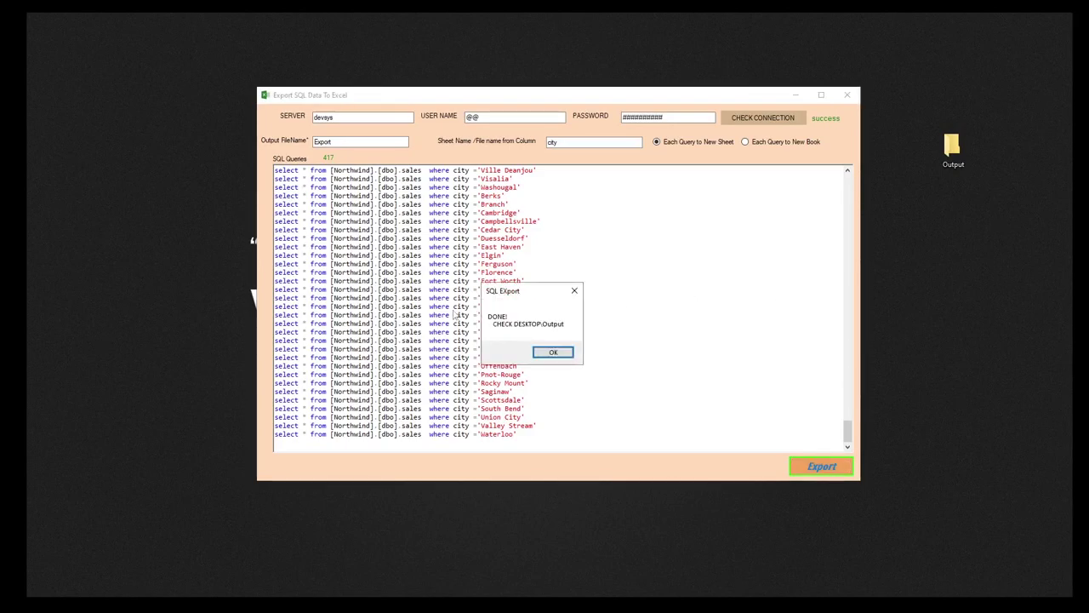
- Dismiss the DONE message and open Export416.xlsx from the desktop Output folder in Excel
{"action": "left_click", "coordinate": [551, 352]}
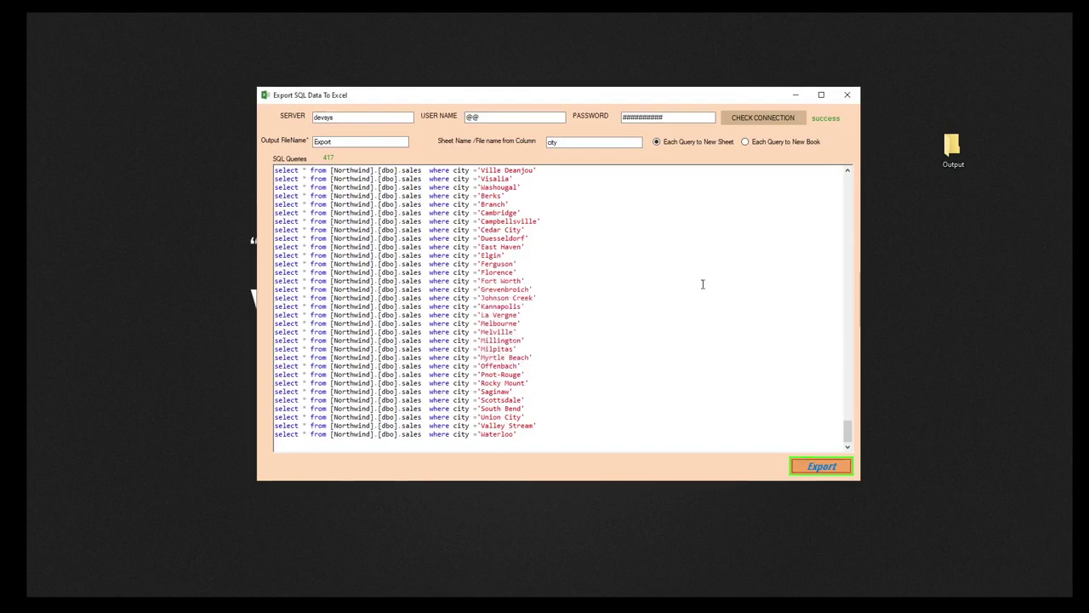
{"action": "double_click", "coordinate": [955, 151]}
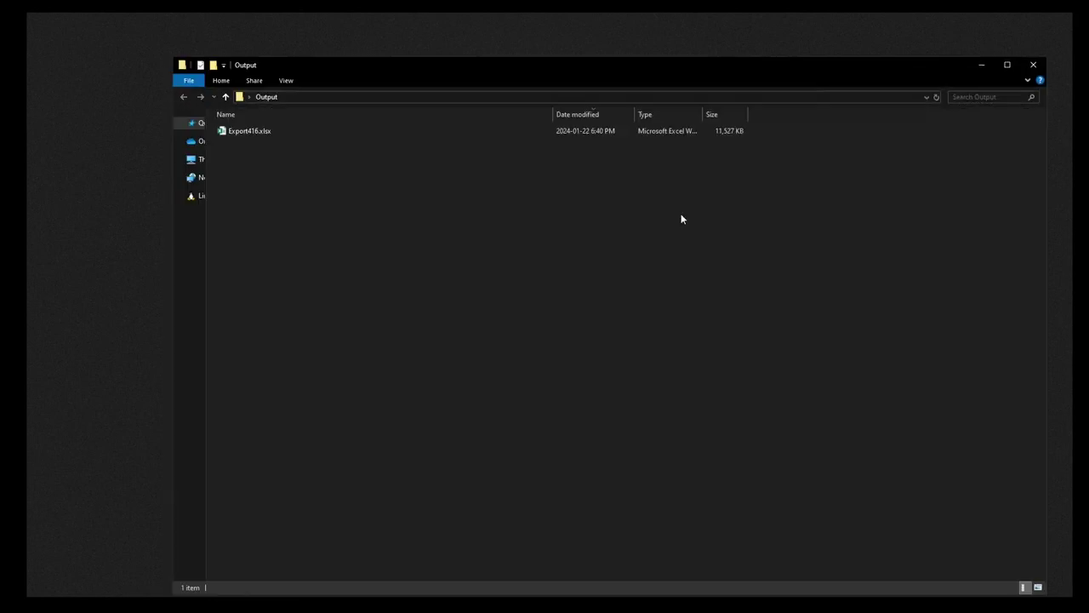
{"action": "left_click", "coordinate": [236, 136]}
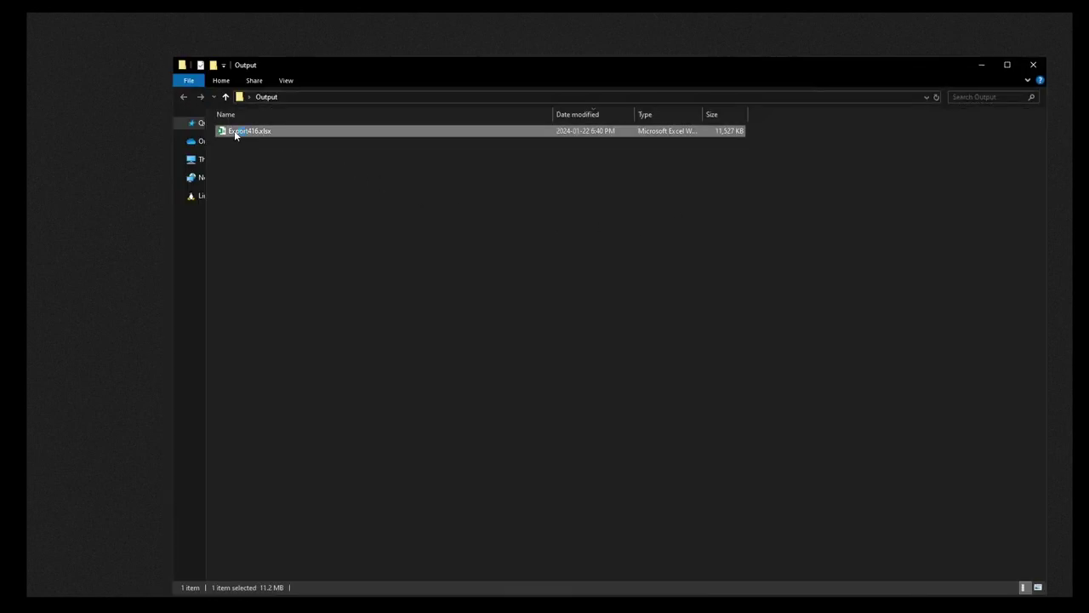
{"action": "double_click", "coordinate": [236, 132]}
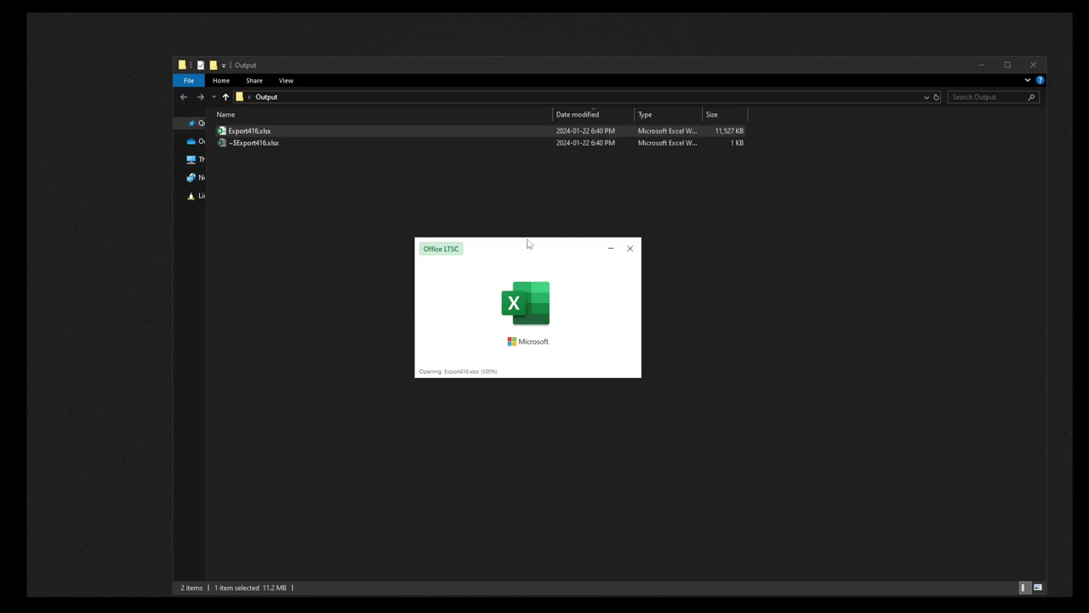
{"action": "scroll", "coordinate": [373, 359], "scroll_direction": "down", "scroll_amount": 6}
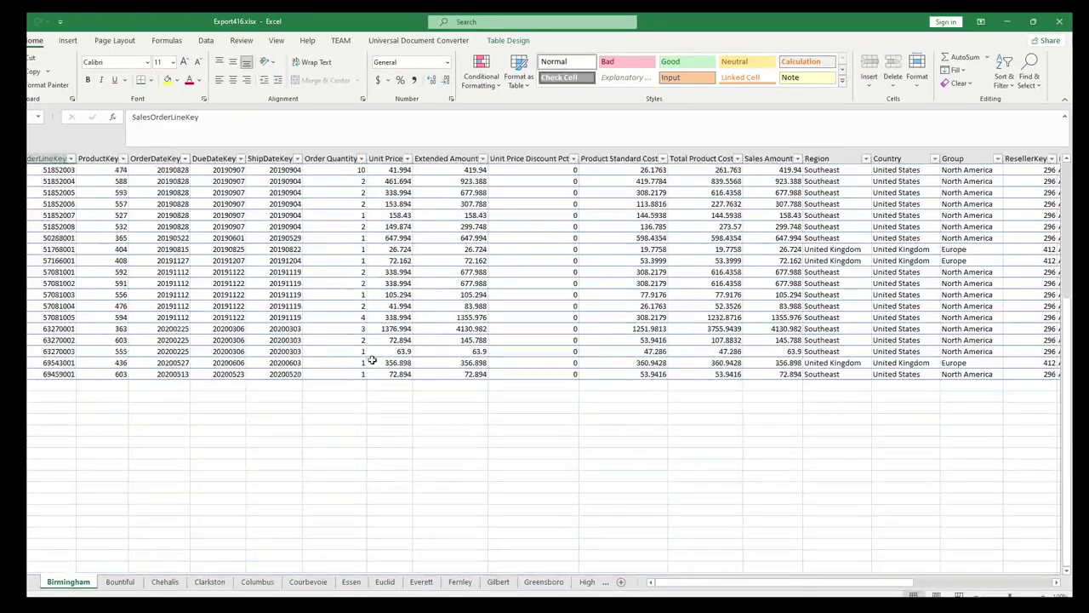
- Switch to the Bountiful sheet and restore and enlarge the Excel window
{"action": "left_click", "coordinate": [119, 582]}
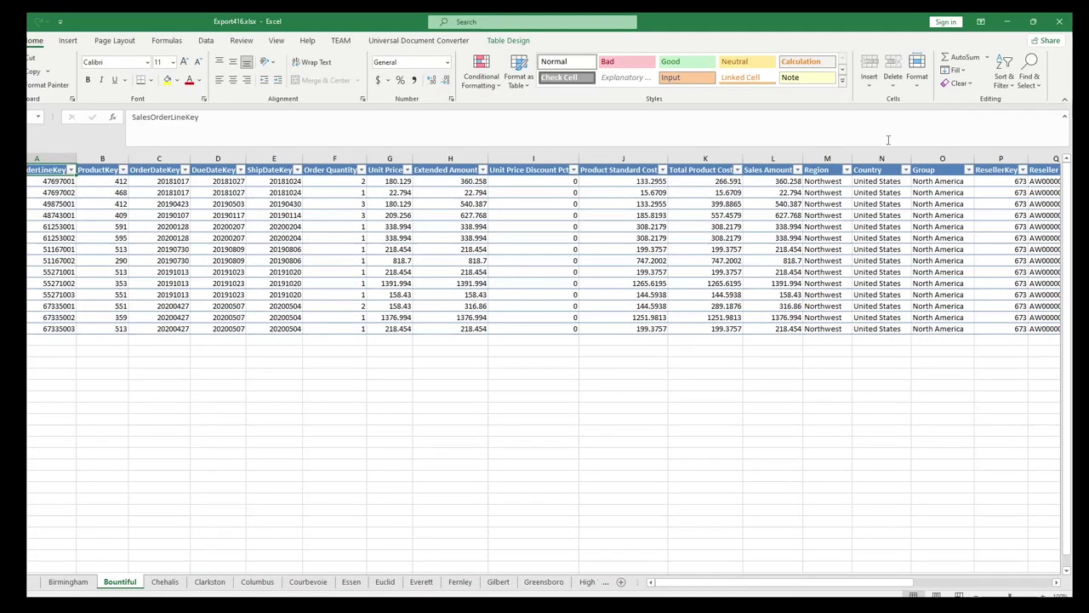
{"action": "left_click", "coordinate": [1033, 22]}
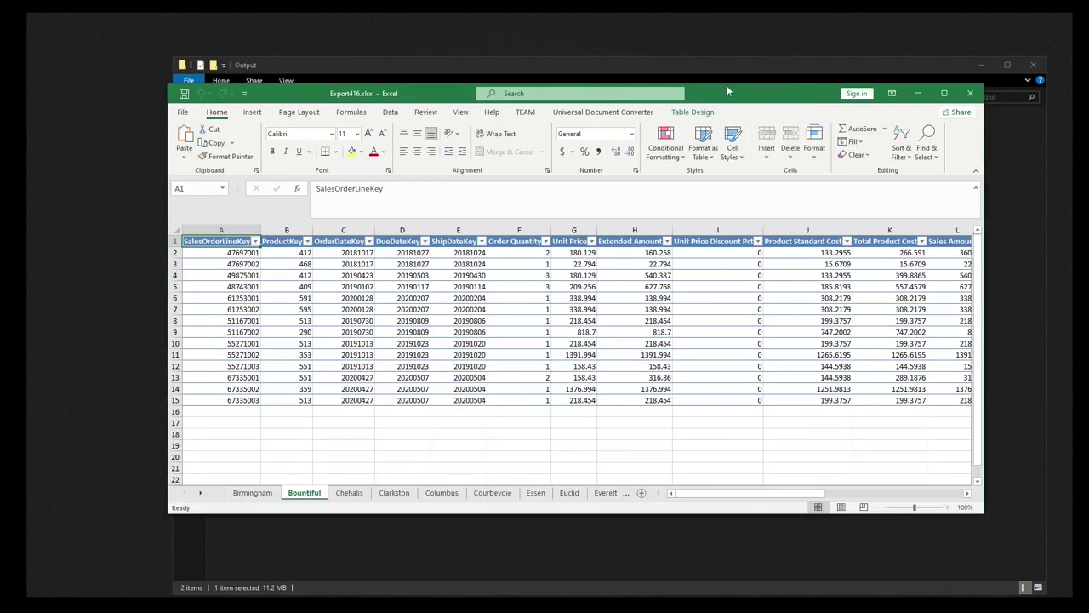
{"action": "left_click_drag", "start_coordinate": [718, 93], "coordinate": [655, 23]}
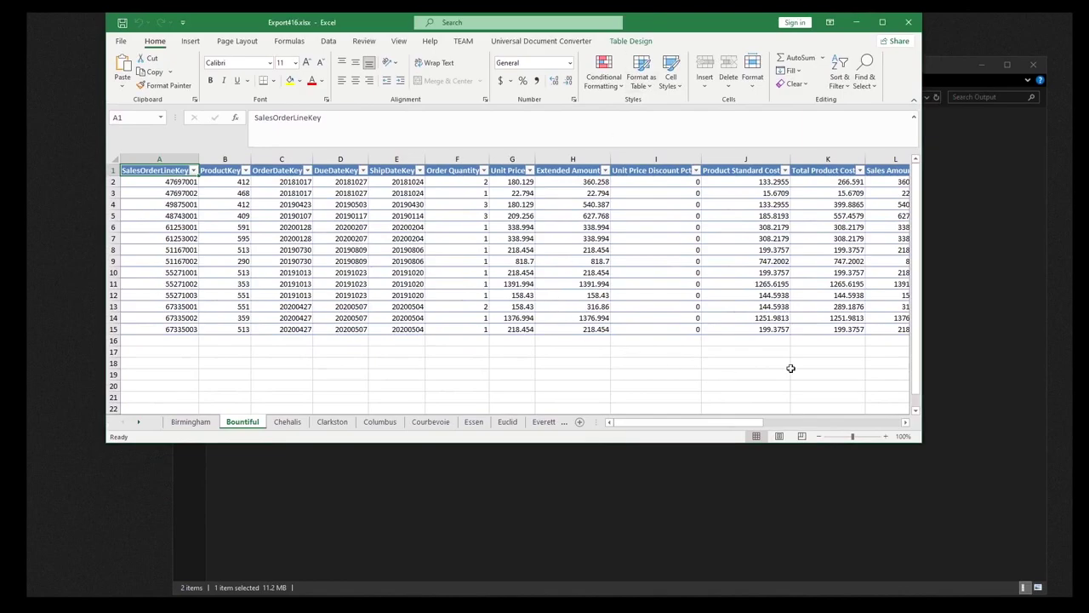
{"action": "left_click_drag", "start_coordinate": [920, 442], "coordinate": [985, 506]}
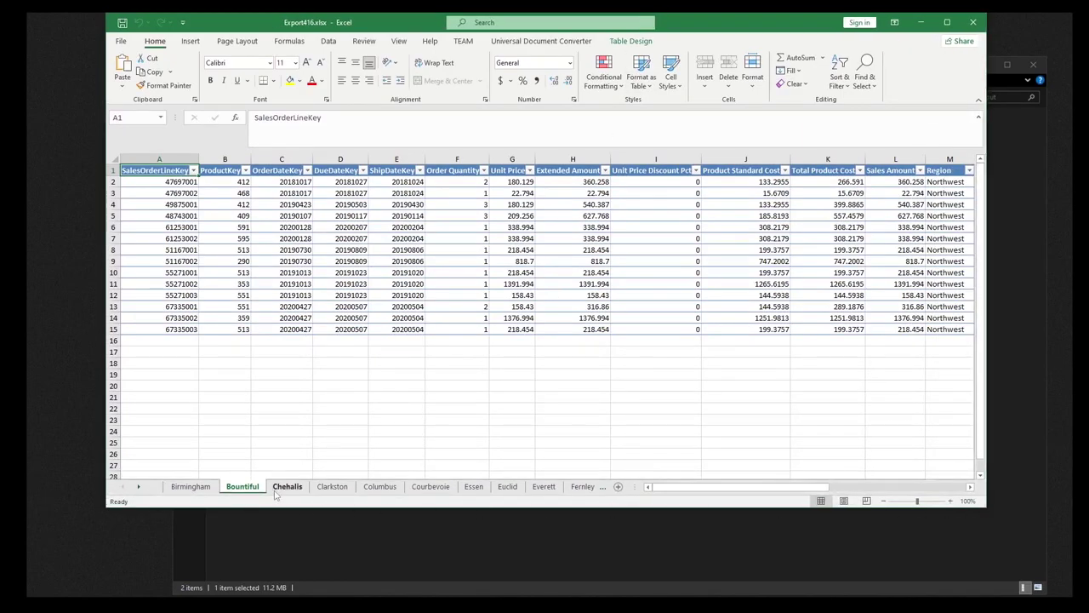
- Browse the Chehalis, Clarkston and following city sheets through Burnaby
{"action": "left_click", "coordinate": [281, 489]}
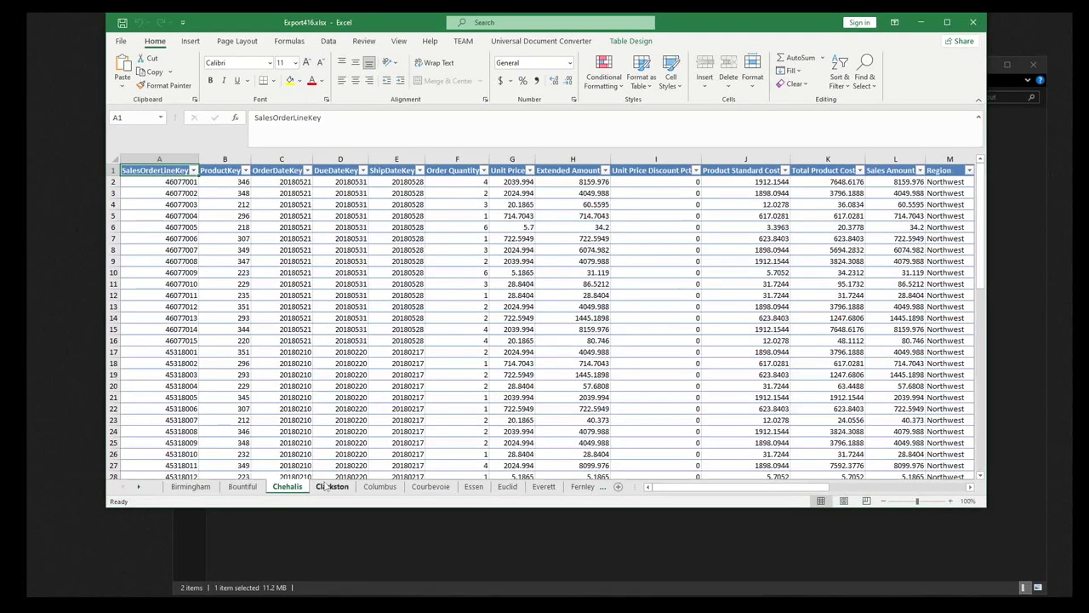
{"action": "left_click", "coordinate": [330, 486]}
{"action": "key", "text": "ctrl+Page_Down"}
{"action": "key", "text": "ctrl+Page_Down"}
{"action": "key", "text": "ctrl+Page_Down"}
{"action": "key", "text": "ctrl+Page_Down"}
{"action": "key", "text": "ctrl+Page_Down"}
{"action": "key", "text": "ctrl+Page_Down"}
{"action": "key", "text": "ctrl+Page_Down"}
{"action": "key", "text": "ctrl+Page_Down"}
{"action": "key", "text": "ctrl+Page_Down"}
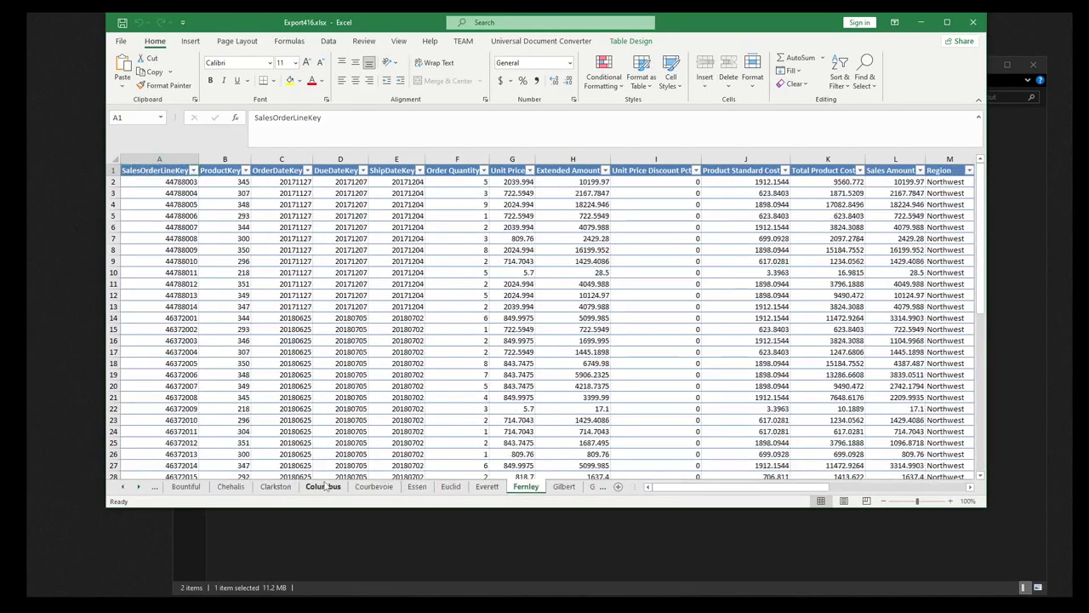
{"action": "key", "text": "ctrl+Page_Down"}
{"action": "key", "text": "ctrl+Page_Down"}
{"action": "key", "text": "ctrl+Page_Down"}
{"action": "key", "text": "ctrl+Page_Down"}
{"action": "key", "text": "ctrl+Page_Down"}
{"action": "key", "text": "ctrl+Page_Down"}
{"action": "key", "text": "ctrl+Page_Down"}
{"action": "key", "text": "ctrl+Page_Down"}
{"action": "key", "text": "ctrl+Page_Down"}
{"action": "key", "text": "ctrl+Page_Down"}
{"action": "key", "text": "ctrl+Page_Down"}
{"action": "key", "text": "ctrl+Page_Down"}
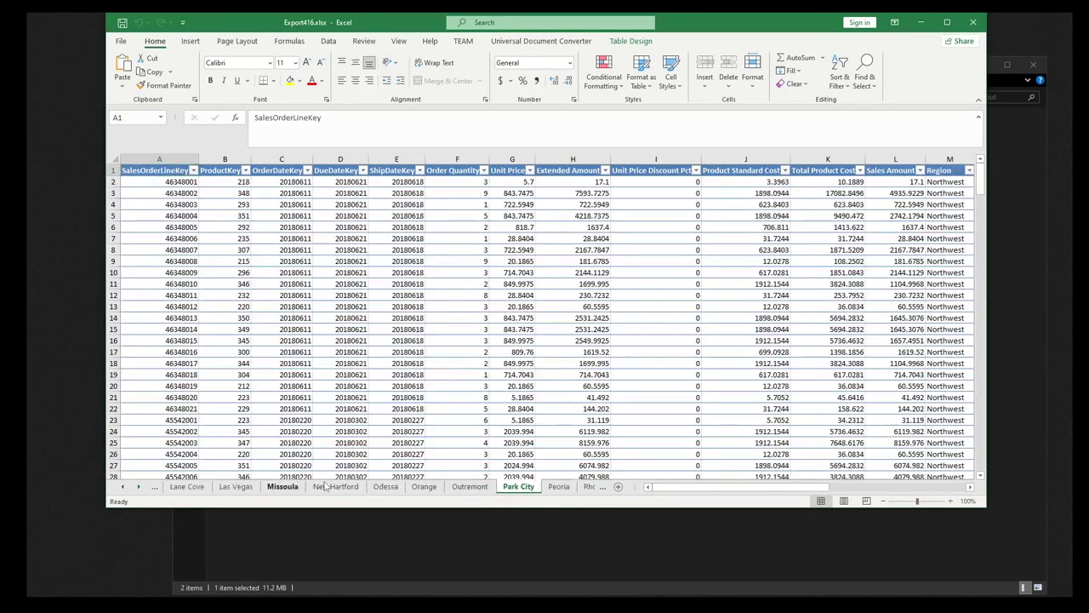
{"action": "key", "text": "ctrl+Page_Down"}
{"action": "key", "text": "ctrl+Page_Down"}
{"action": "key", "text": "ctrl+Page_Down"}
{"action": "key", "text": "ctrl+Page_Down"}
{"action": "key", "text": "ctrl+Page_Down"}
{"action": "key", "text": "ctrl+Page_Down"}
{"action": "key", "text": "ctrl+Page_Down"}
{"action": "key", "text": "ctrl+Page_Down"}
{"action": "key", "text": "ctrl+Page_Down"}
{"action": "key", "text": "ctrl+Page_Down"}
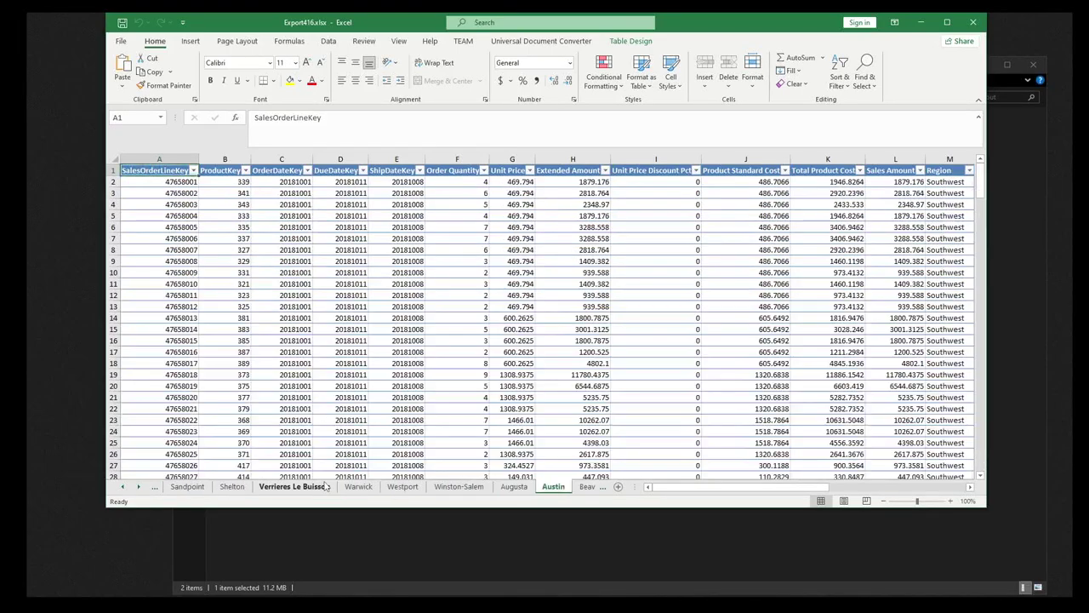
{"action": "key", "text": "ctrl+Page_Down"}
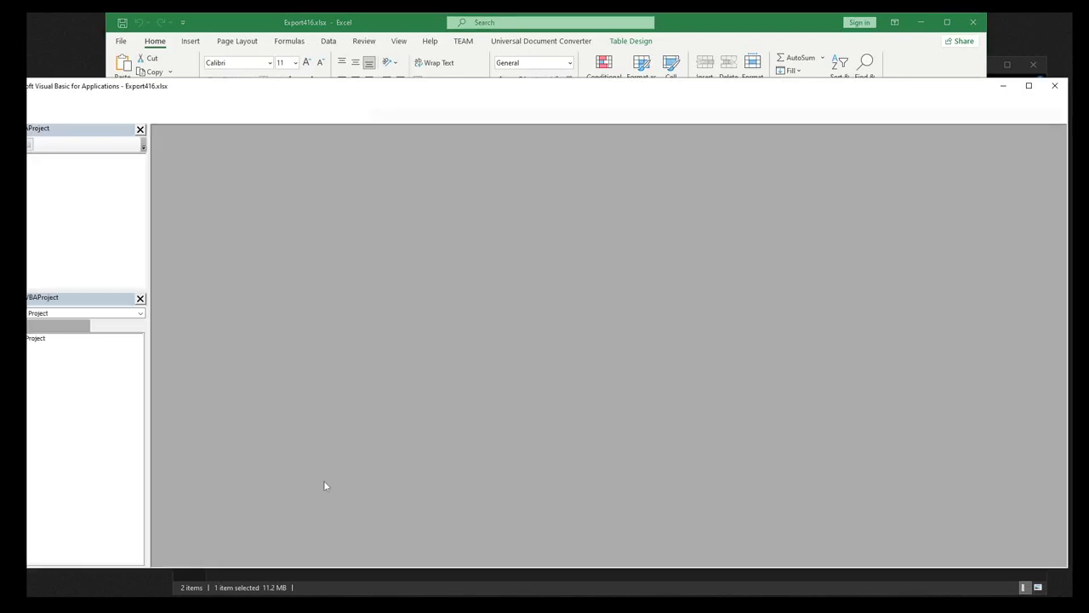
- Find Sheet417 (Waterloo) as the last worksheet in the VBA Project tree, then close the editor
{"action": "double_click", "coordinate": [276, 85]}
{"action": "left_click_drag", "start_coordinate": [442, 272], "coordinate": [421, 279]}
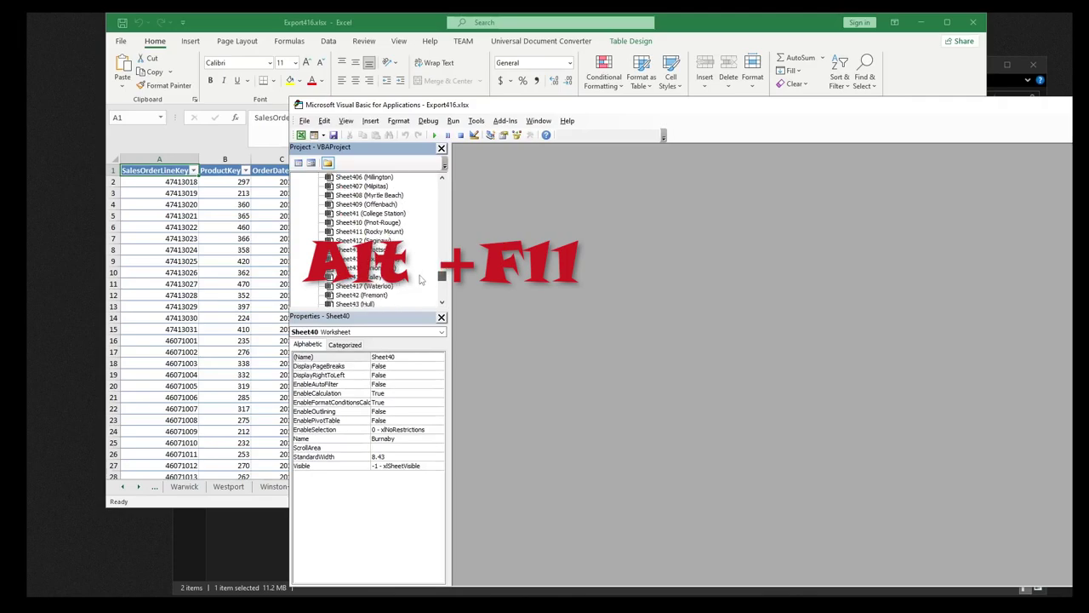
{"action": "left_click", "coordinate": [382, 287]}
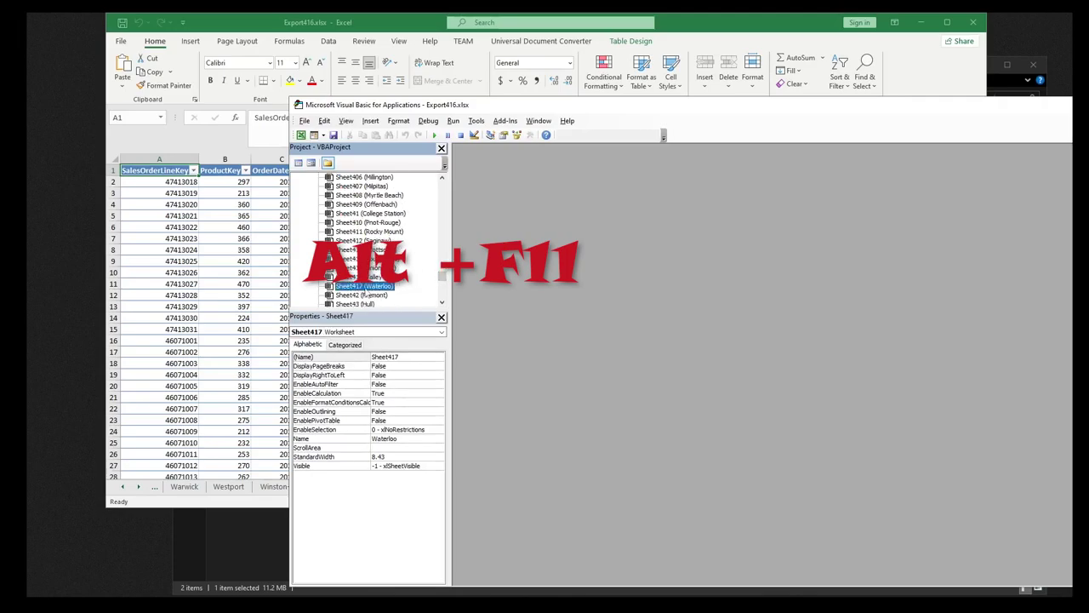
{"action": "left_click_drag", "start_coordinate": [1005, 108], "coordinate": [842, 128]}
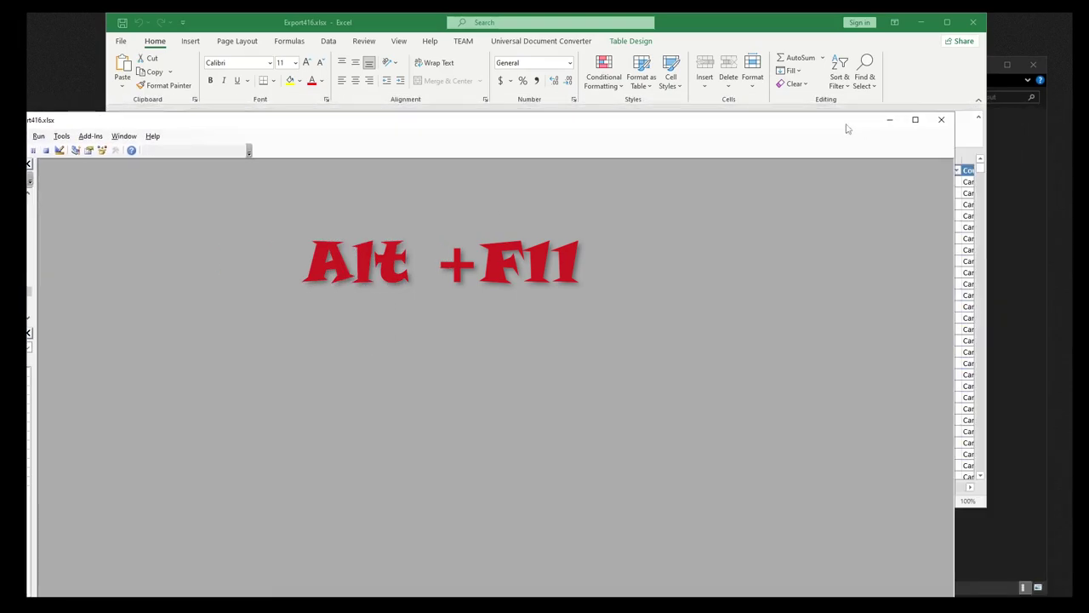
{"action": "left_click", "coordinate": [941, 119]}
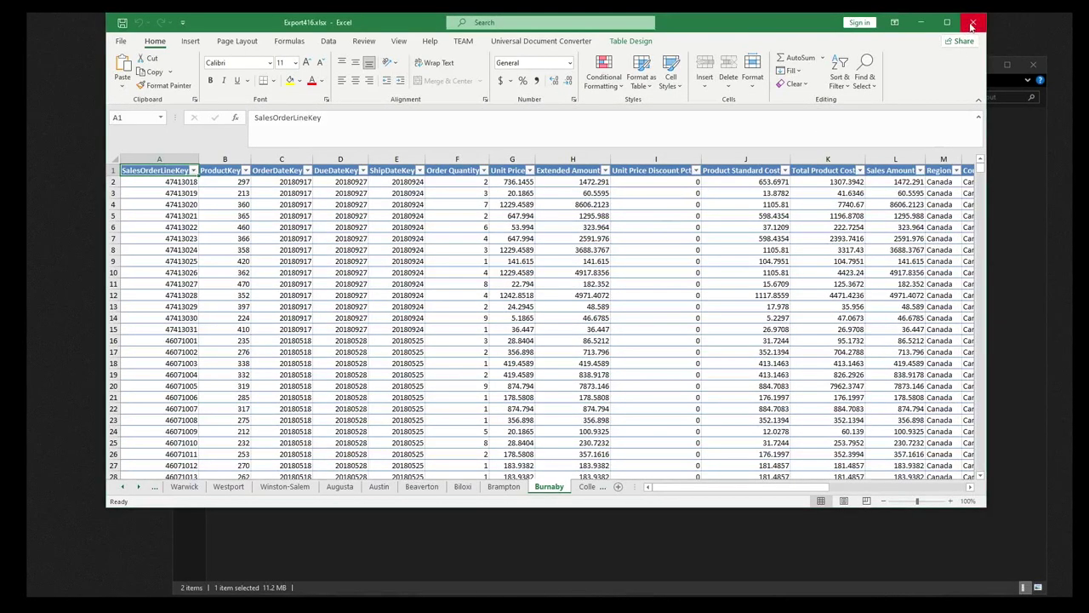
- Close the Export416 workbook, clear the output file name, and export each city query to its own workbook
{"action": "left_click", "coordinate": [972, 24]}
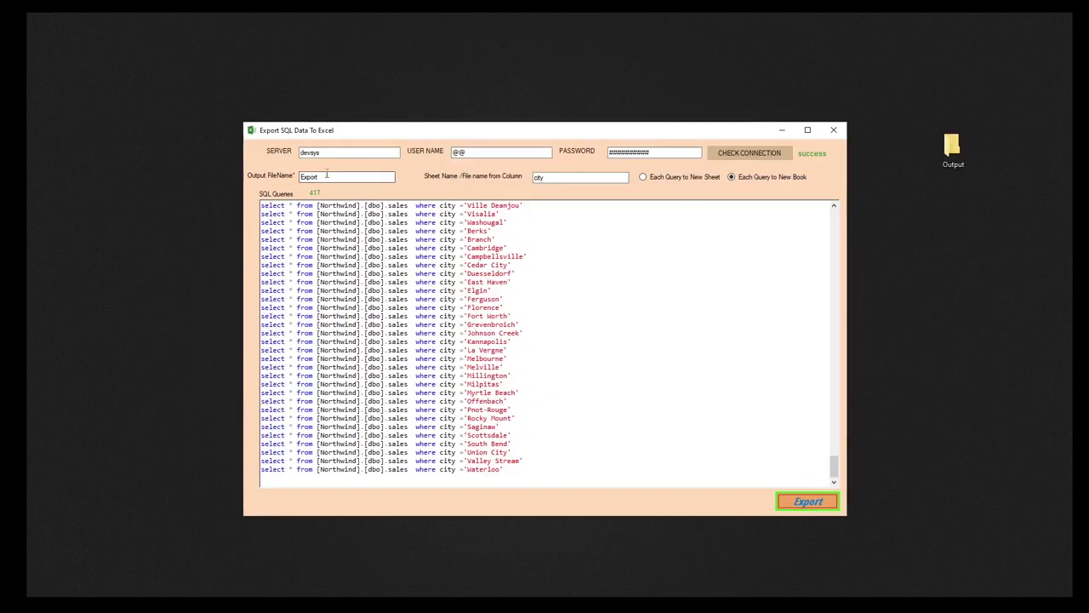
{"action": "double_click", "coordinate": [325, 174]}
{"action": "key", "text": "BackSpace"}
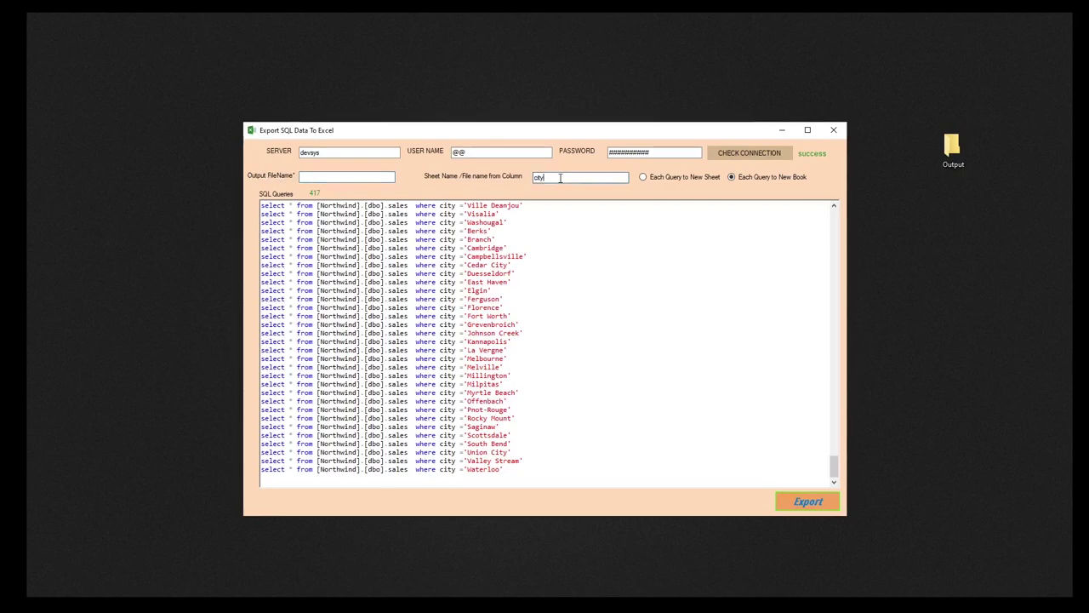
{"action": "left_click", "coordinate": [731, 177]}
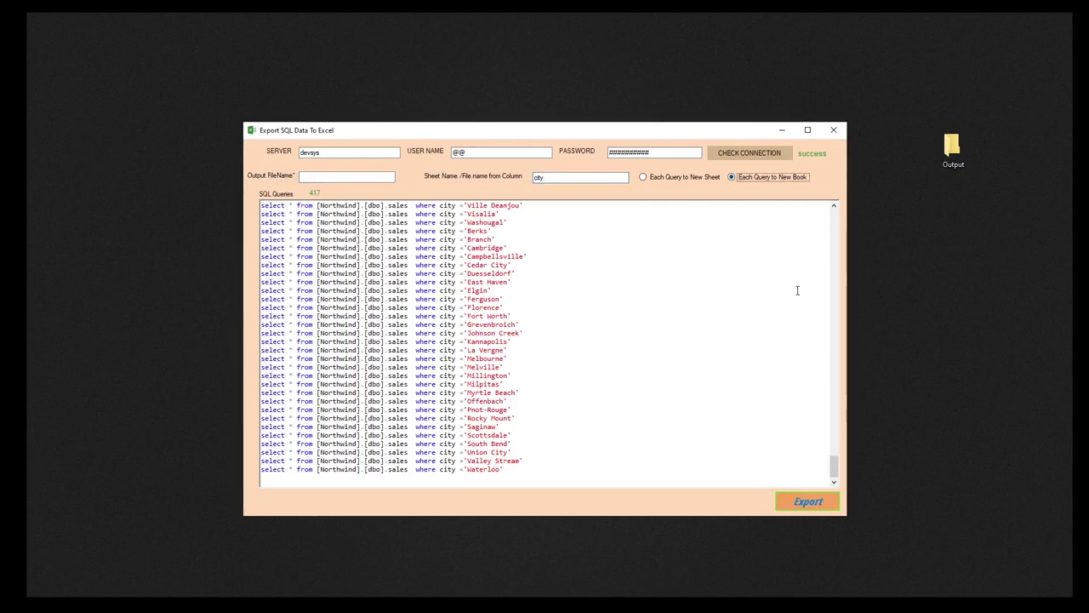
{"action": "left_click", "coordinate": [798, 503]}
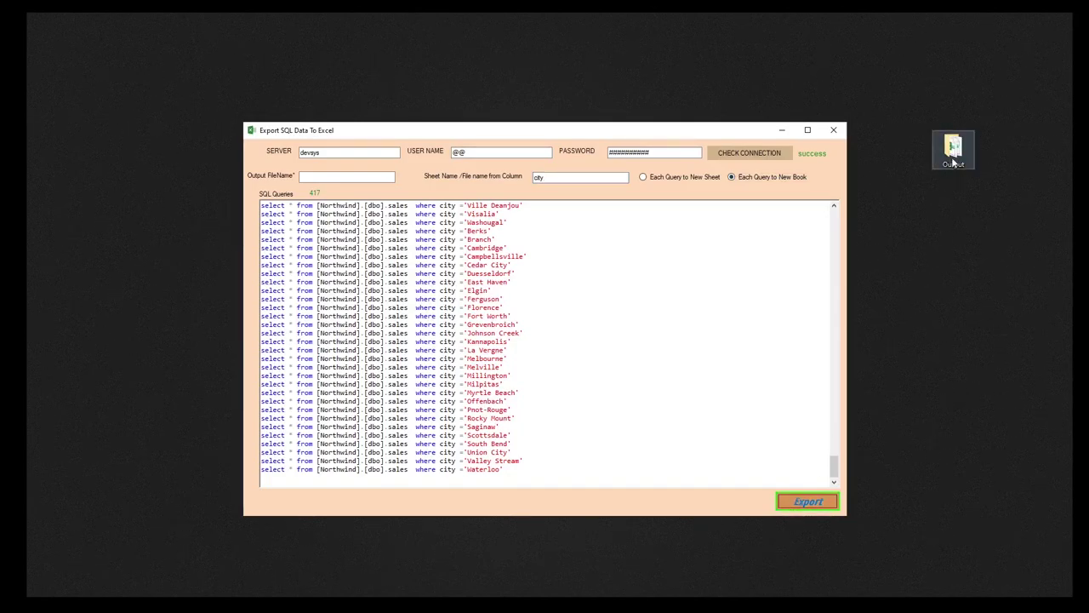
- Review the per-city .xlsx workbooks in the Output folder, then close Explorer and minimize the export tool
{"action": "double_click", "coordinate": [953, 153]}
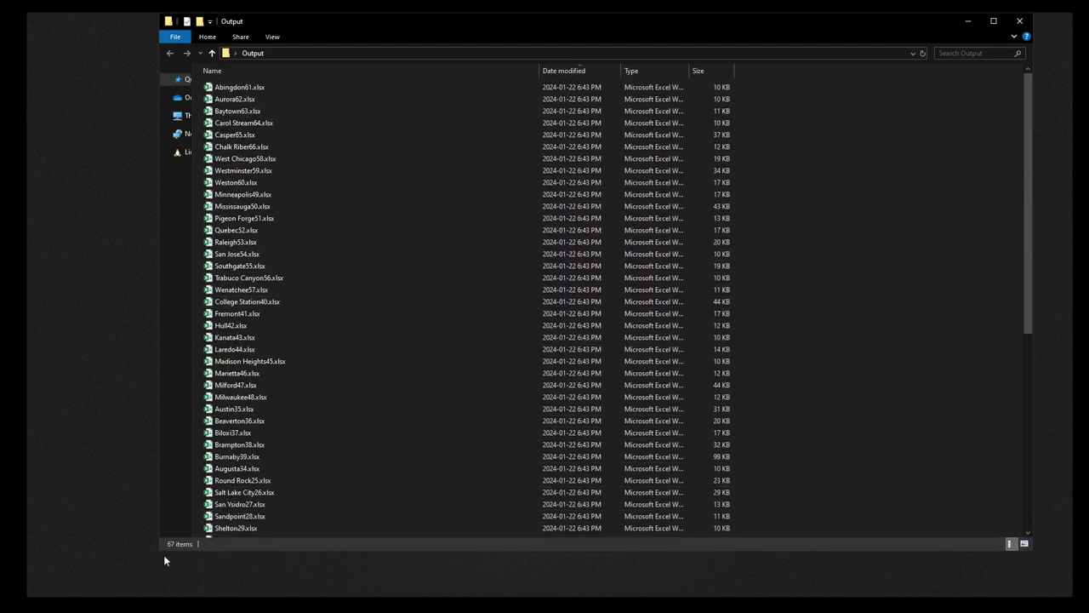
{"action": "scroll", "coordinate": [691, 333], "scroll_direction": "down", "scroll_amount": 15}
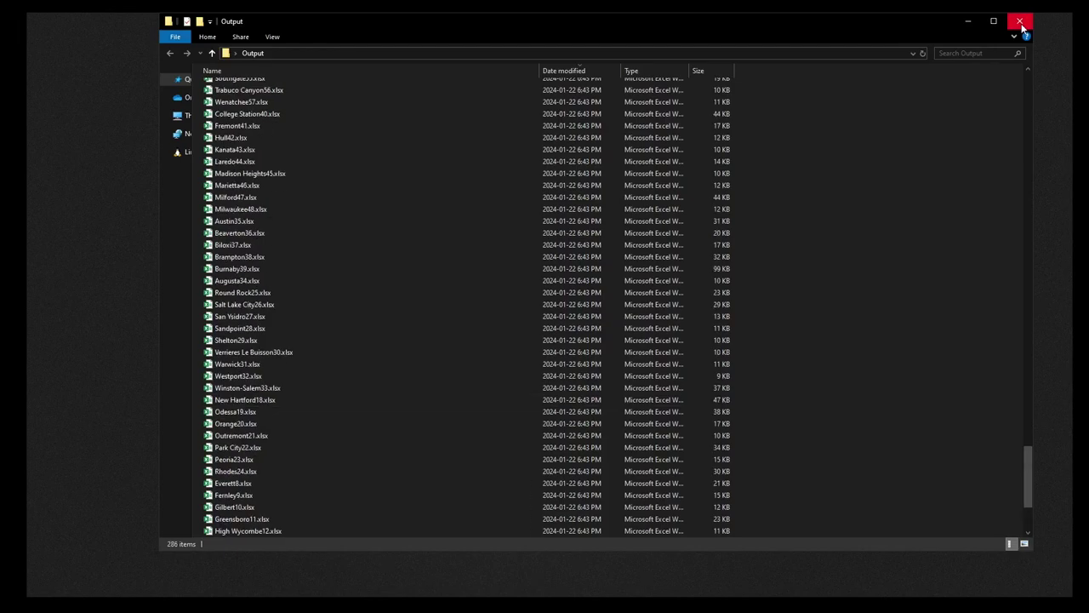
{"action": "left_click", "coordinate": [1021, 23]}
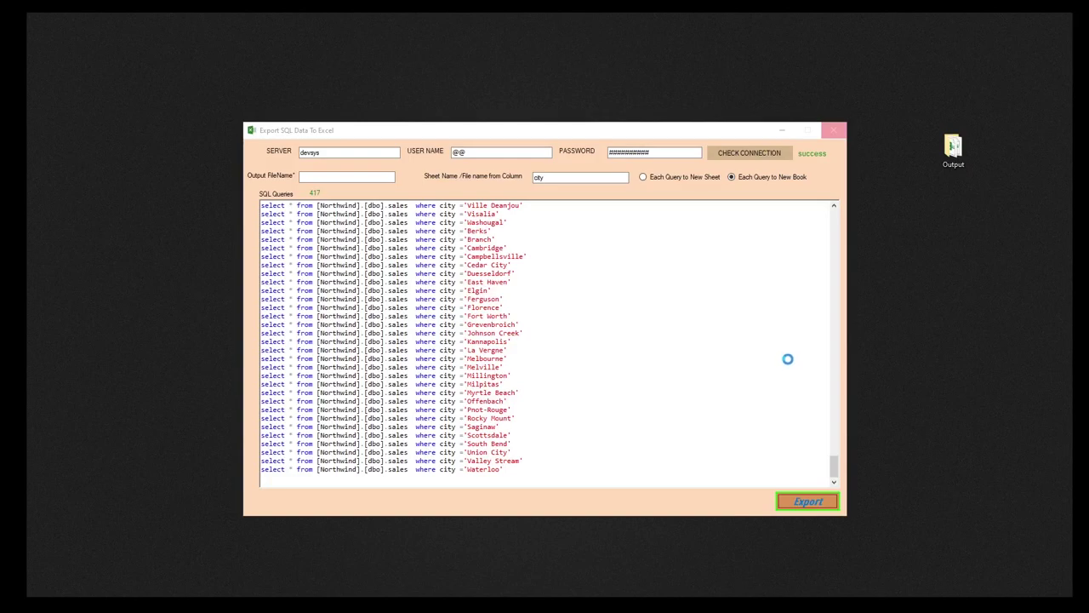
{"action": "left_click", "coordinate": [782, 133]}
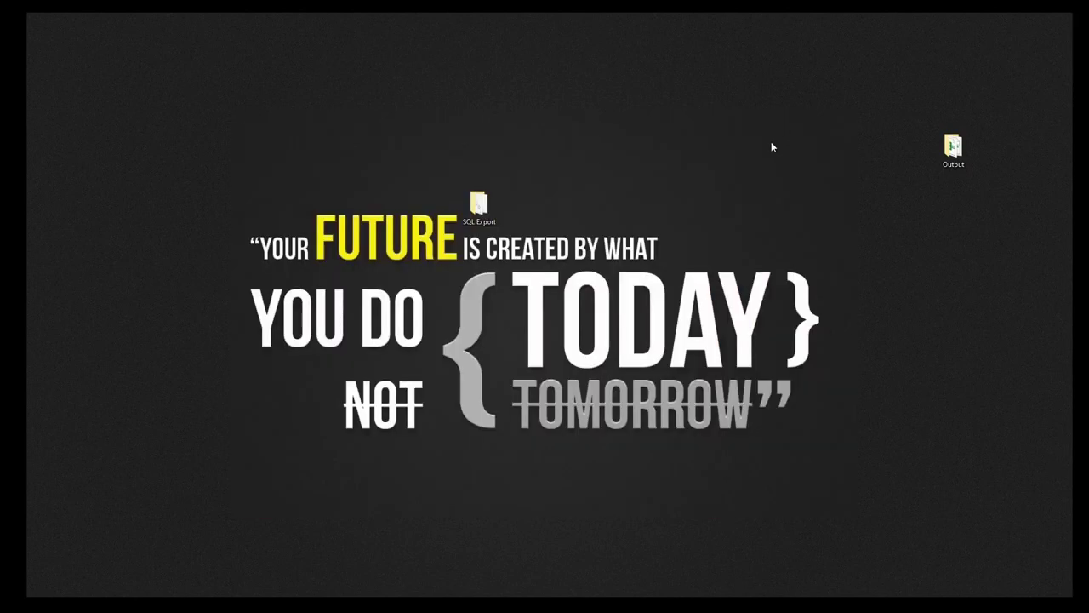